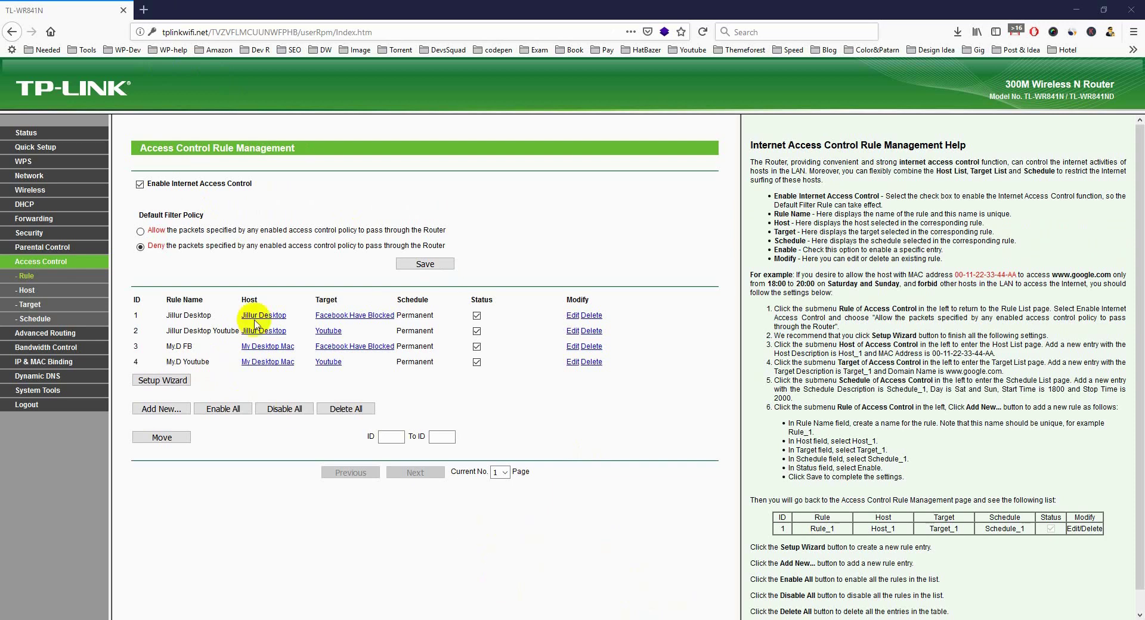
In a new tab, load Facebook from the Top Sites tile to test whether it is blocked.
left_click(190, 94)
key("ctrl+t")
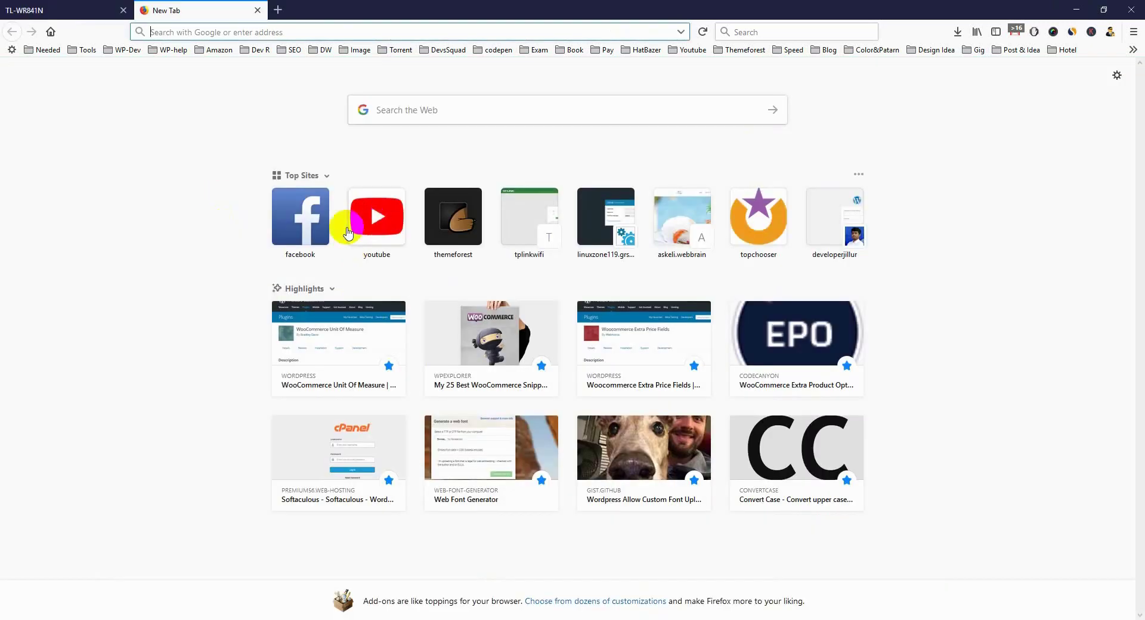
left_click(299, 225)
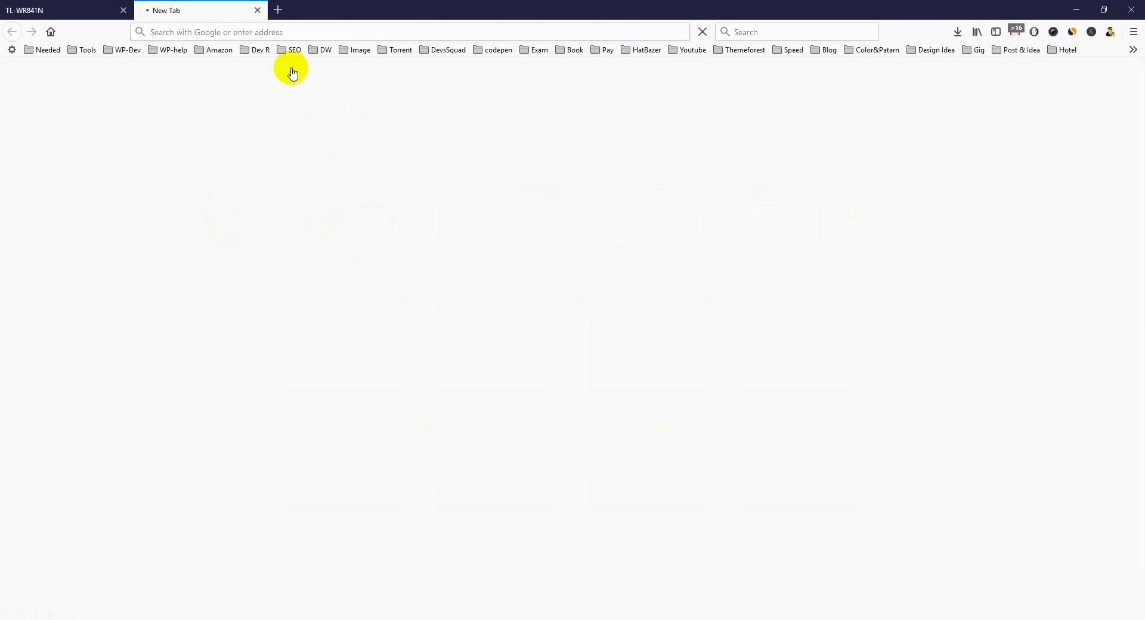
Close the blank Facebook test tab to return to the Access Control Rule Management page.
left_click(258, 11)
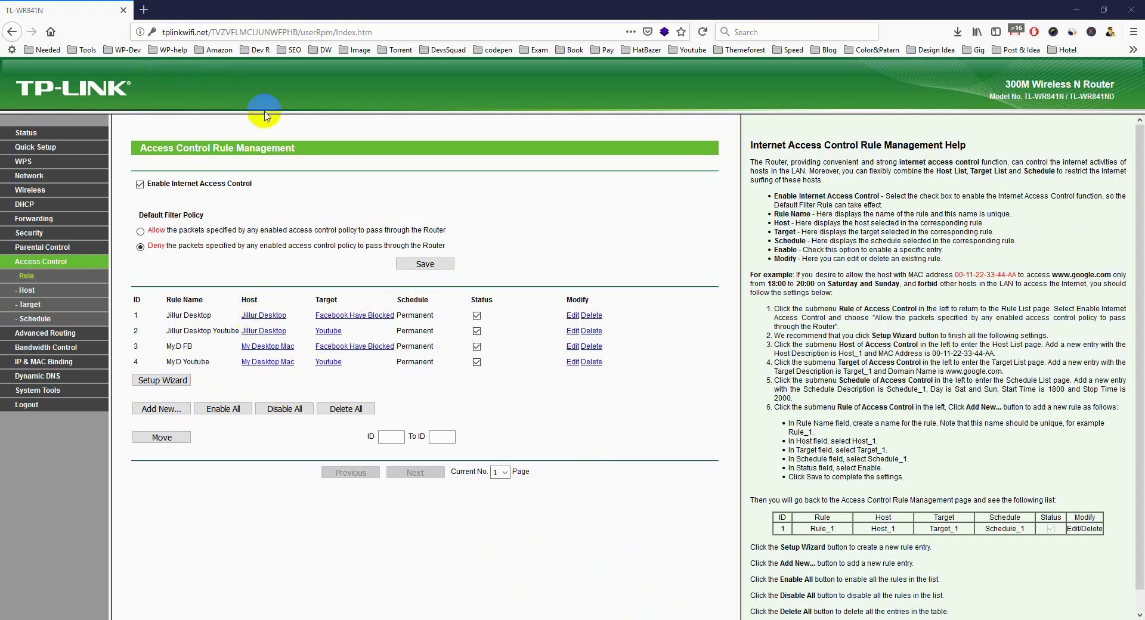
left_click(143, 10)
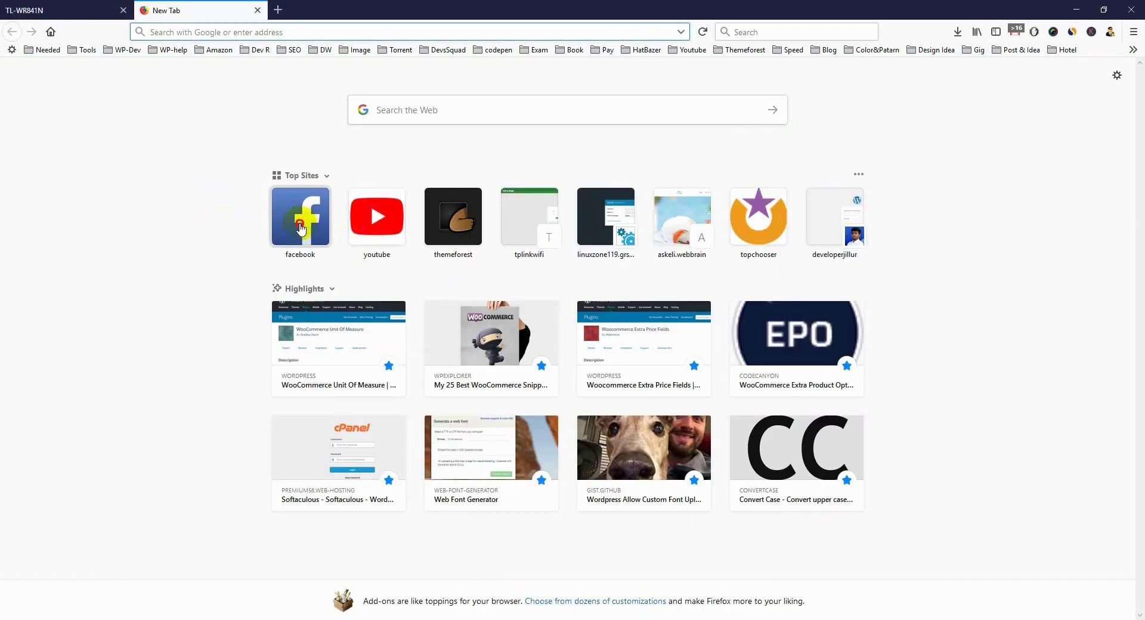
left_click(300, 228)
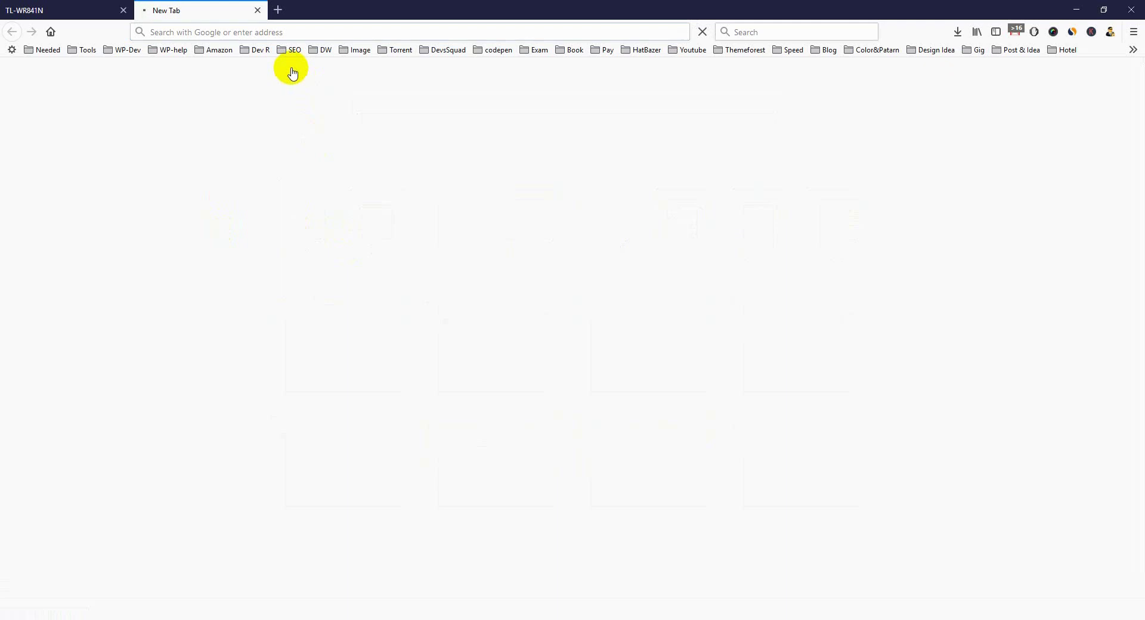
left_click(258, 10)
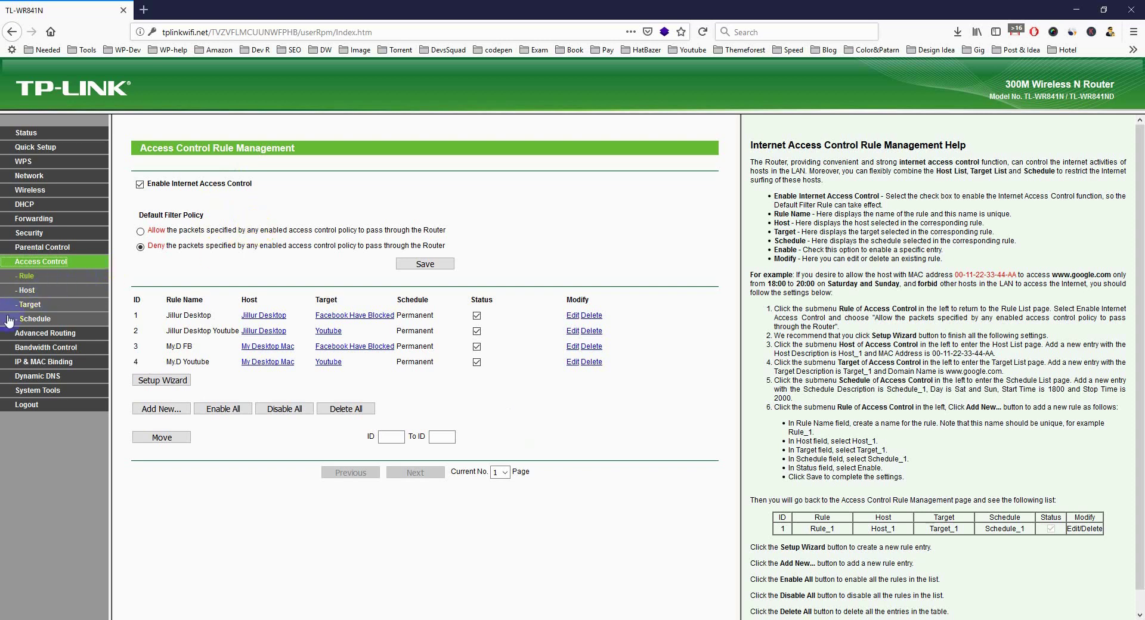
left_click(27, 306)
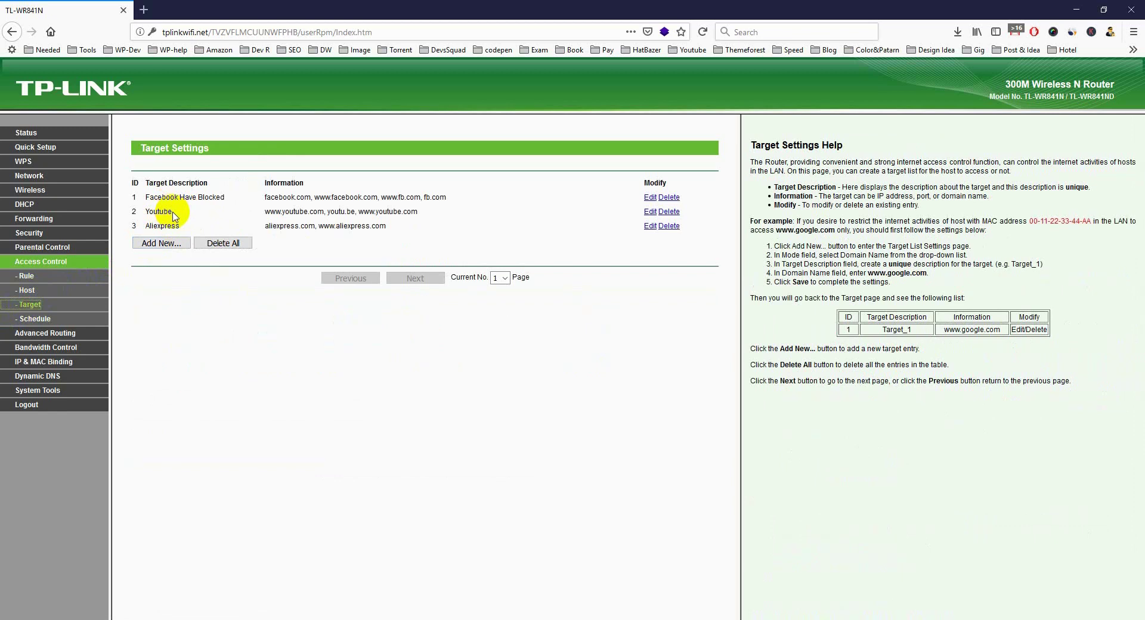
left_click(26, 291)
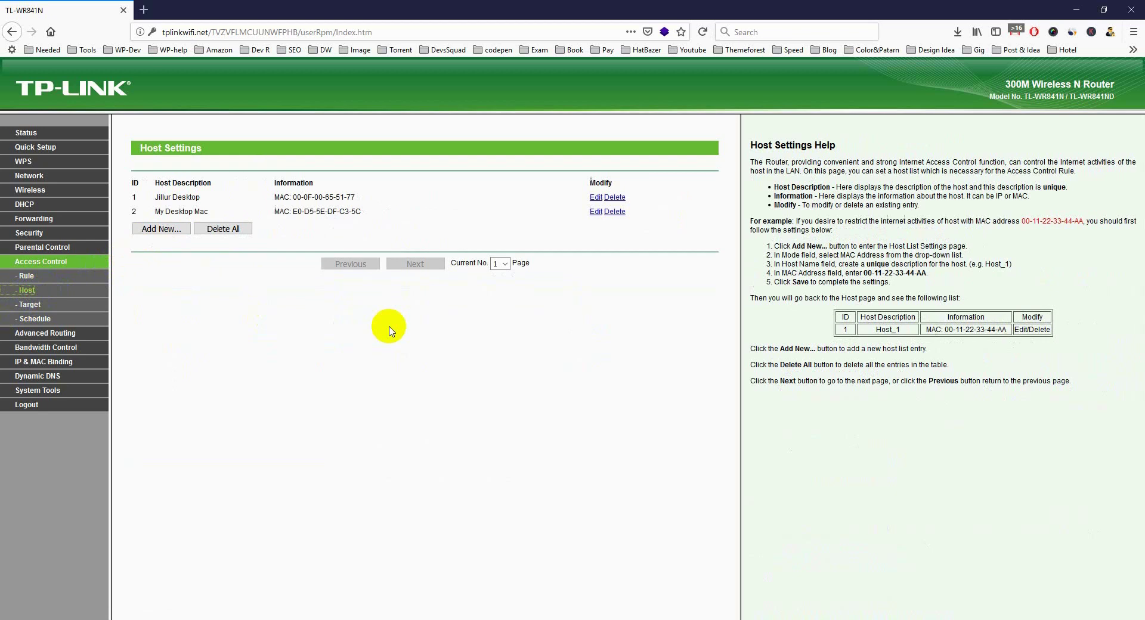
left_click(48, 278)
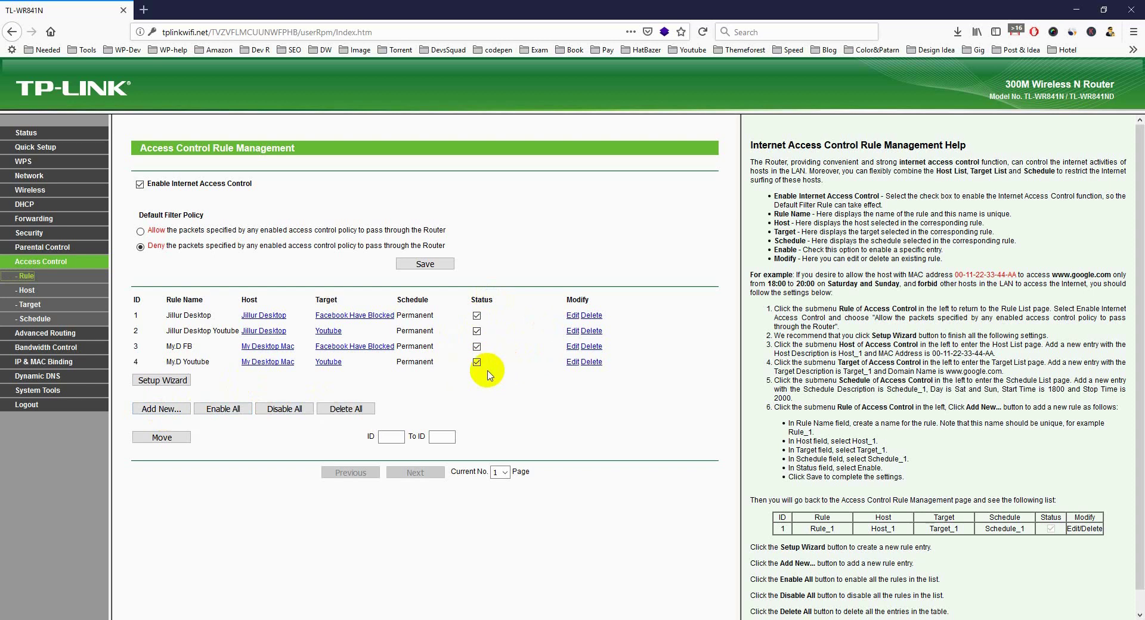
left_click(477, 347)
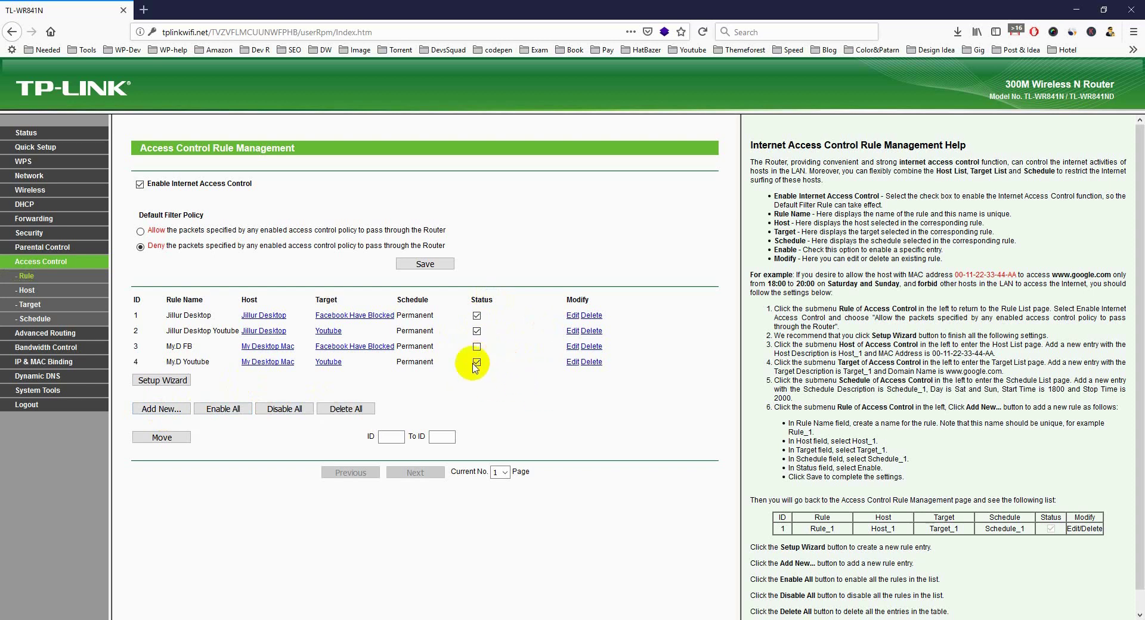
left_click(477, 362)
left_click(477, 346)
left_click(477, 362)
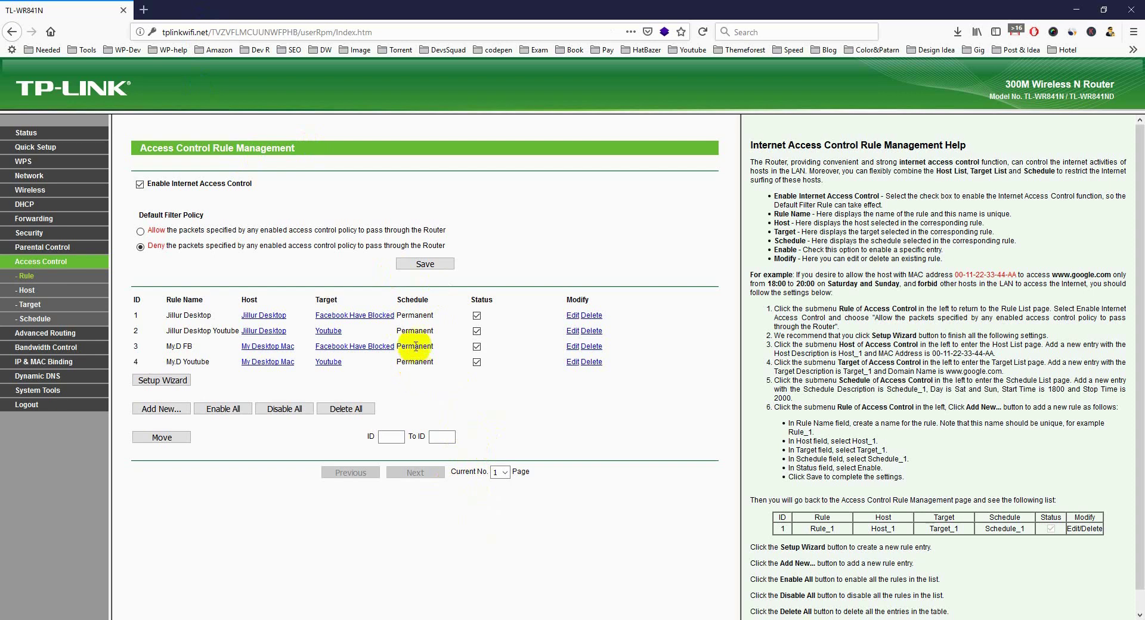
Replace the address with tplinkwifi.net and load the router's login page.
left_click(212, 32)
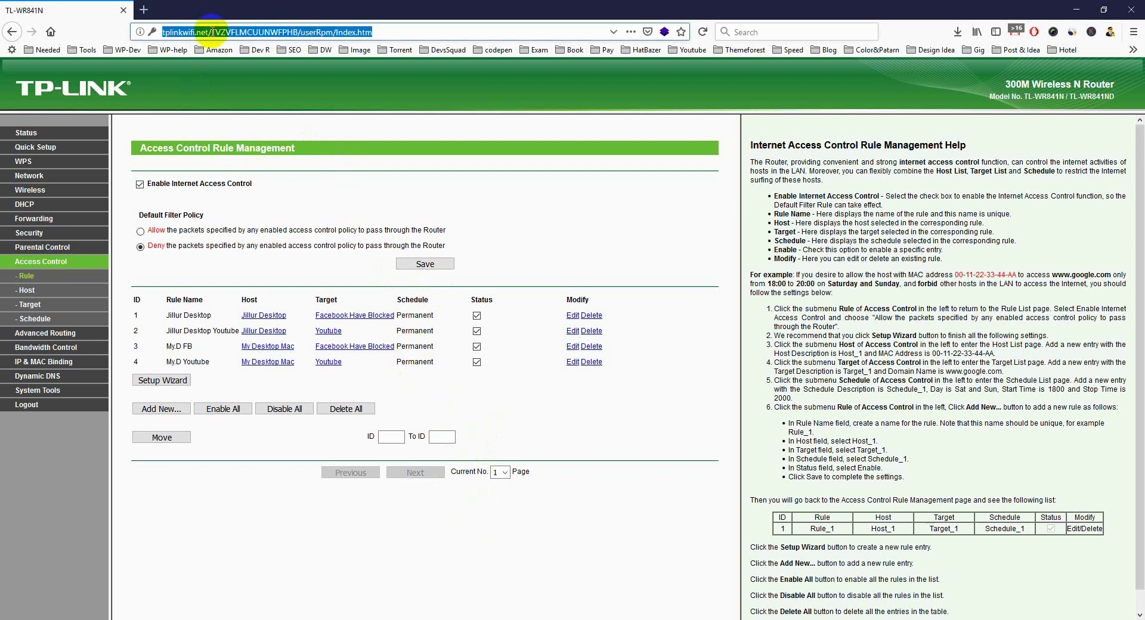
key("BackSpace")
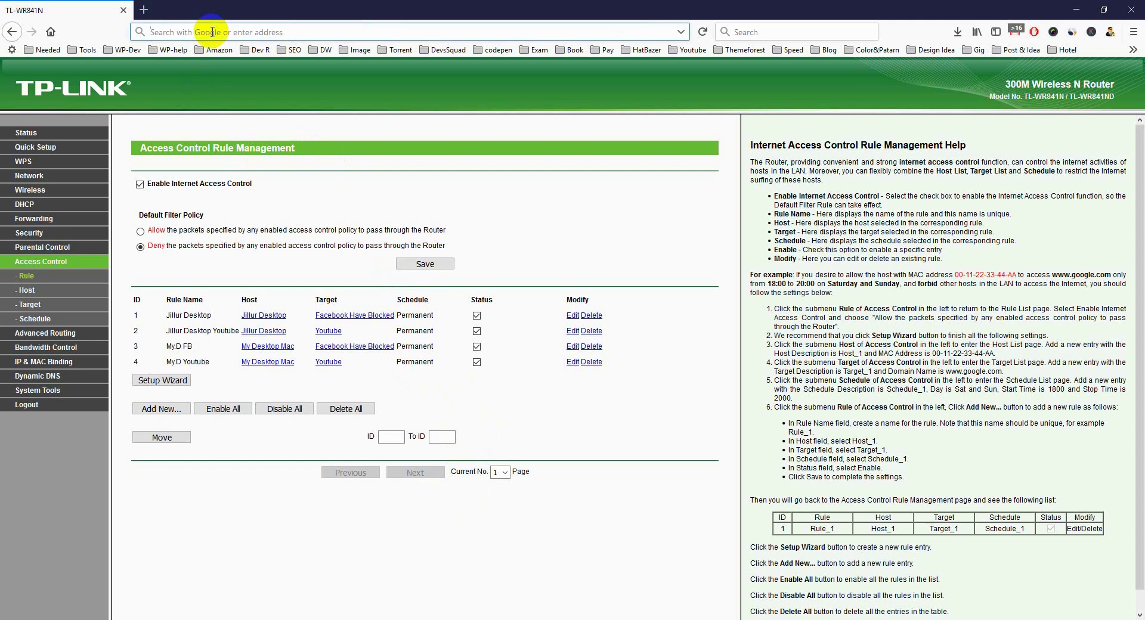
type("tplinkwifi.net")
key("Return")
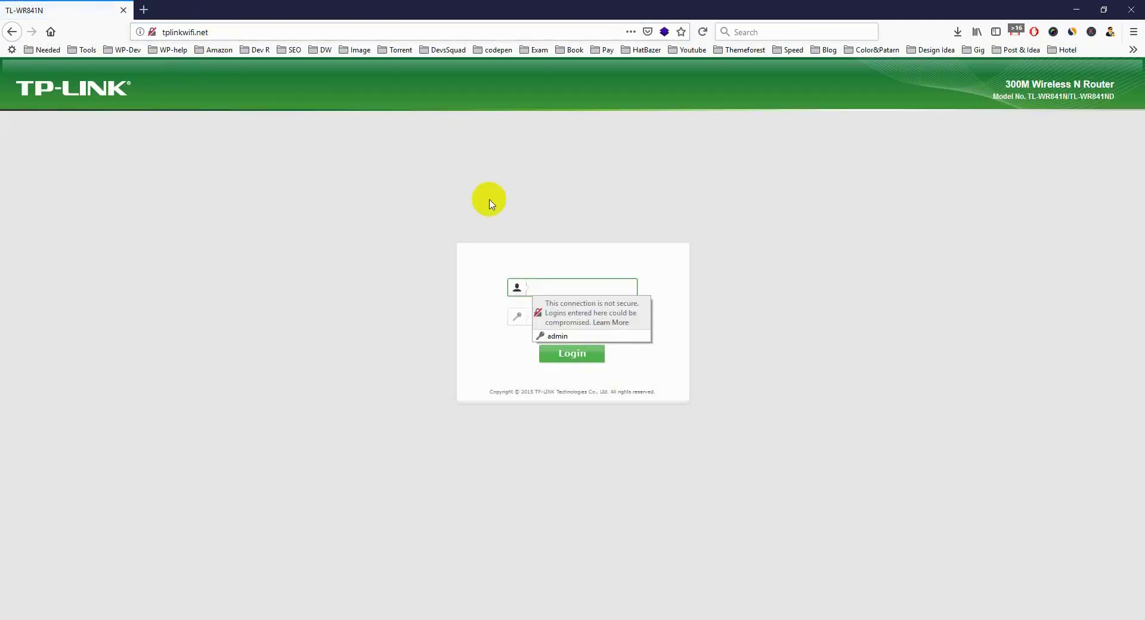
Enter the router username and password, correcting a mistyped password, and submit the login.
type("admin")
key("Tab")
type("admin")
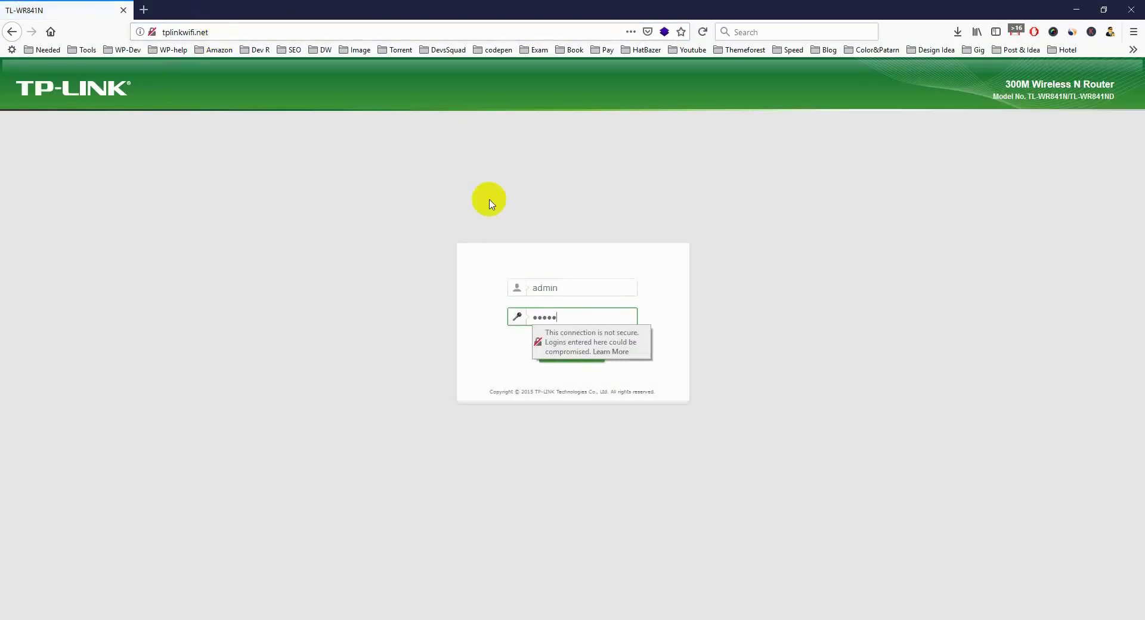
type("in")
key("BackSpace")
key("ctrl+a")
key("BackSpace")
type("admin")
key("Return")
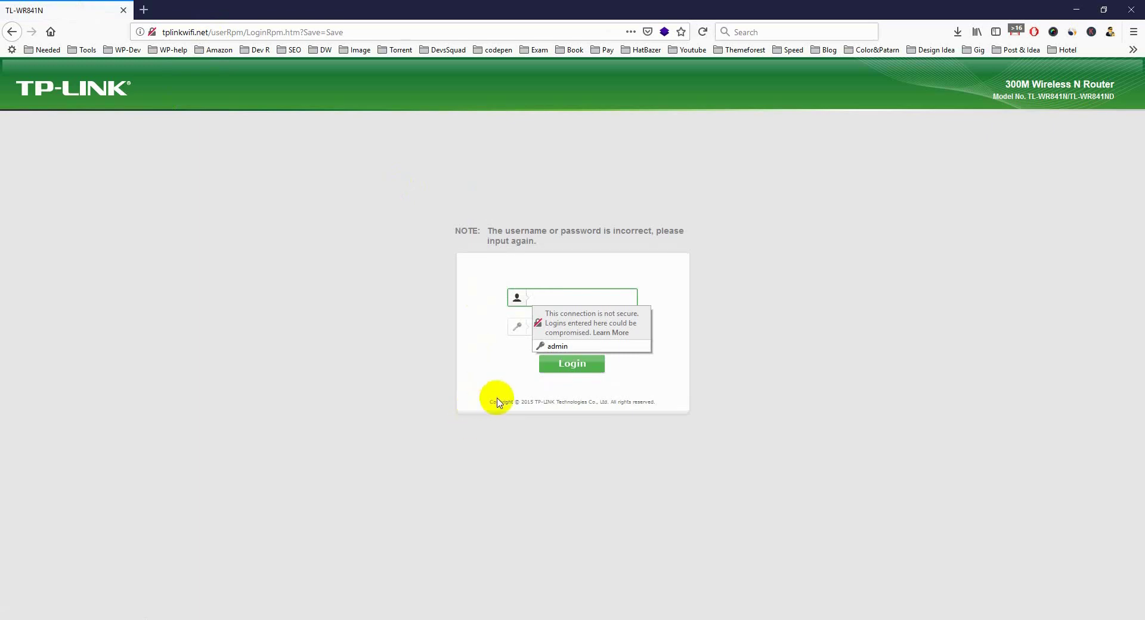
Dismiss the saved-login suggestion and close a duplicate link3.txt Notepad window.
left_click(486, 618)
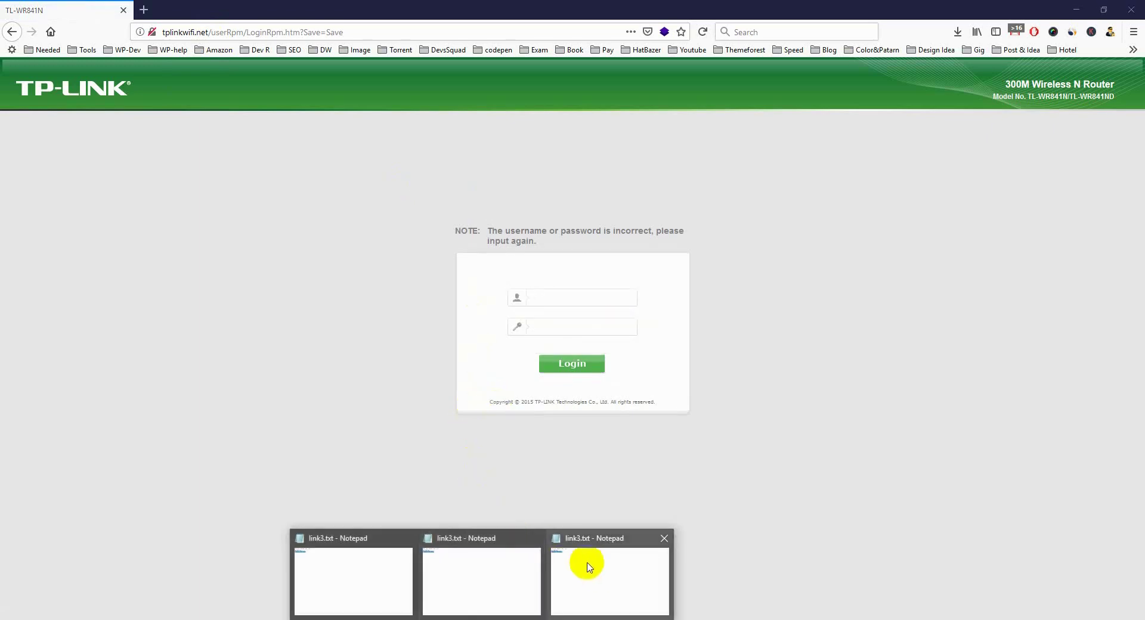
mouse_move(626, 564)
left_click(537, 541)
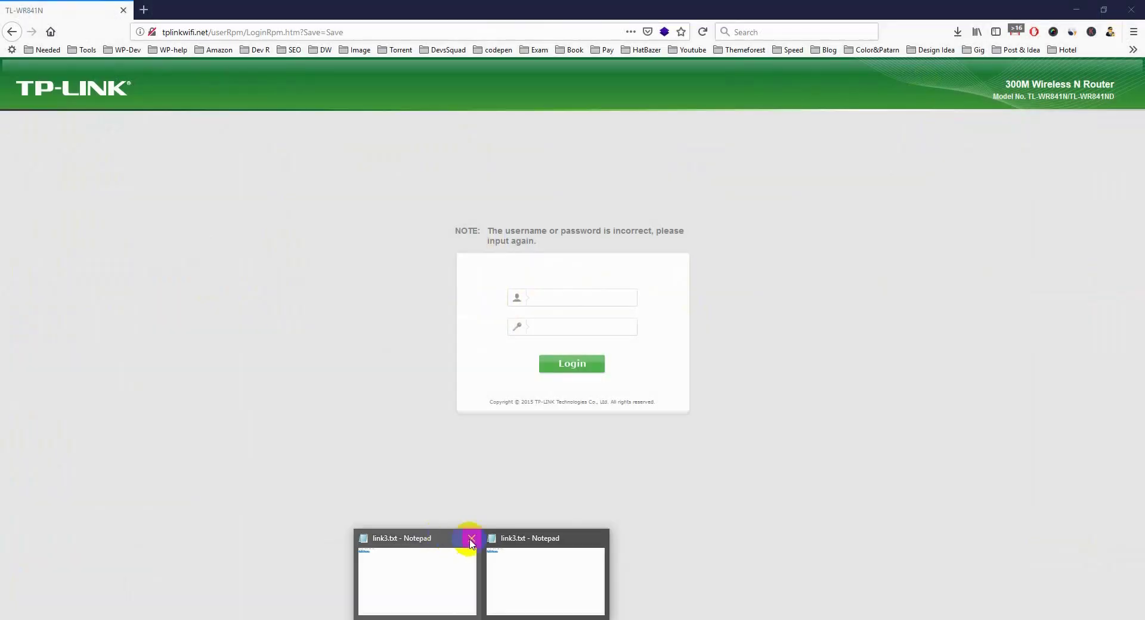
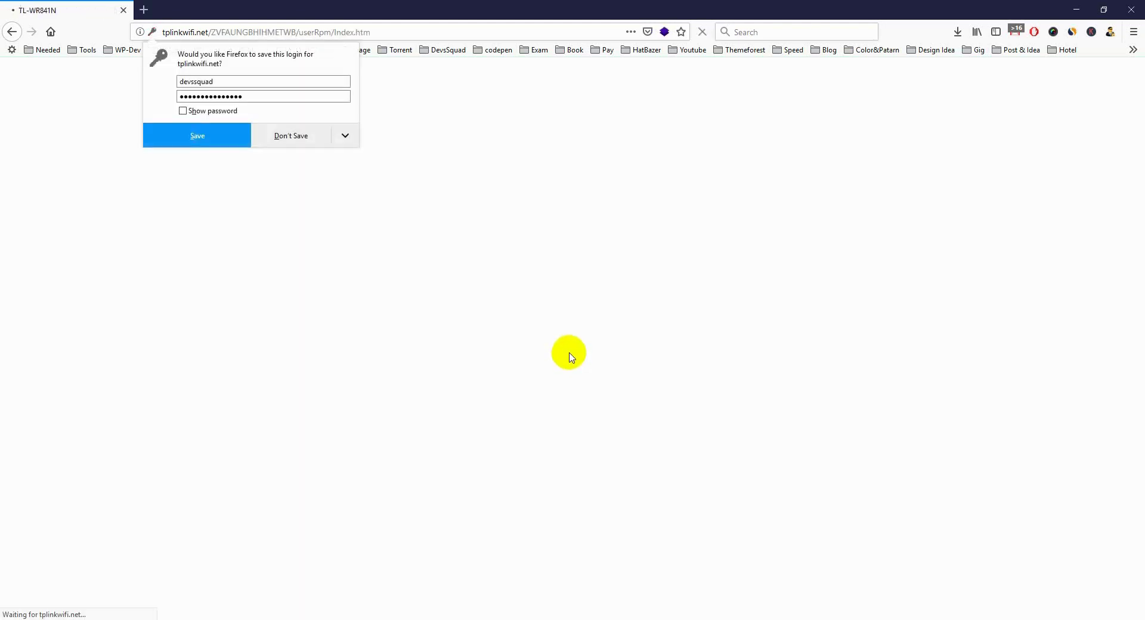
Dismiss Firefox's save-login offer, then visit Dynamic DNS and System Tools > Time Settings.
left_click(596, 223)
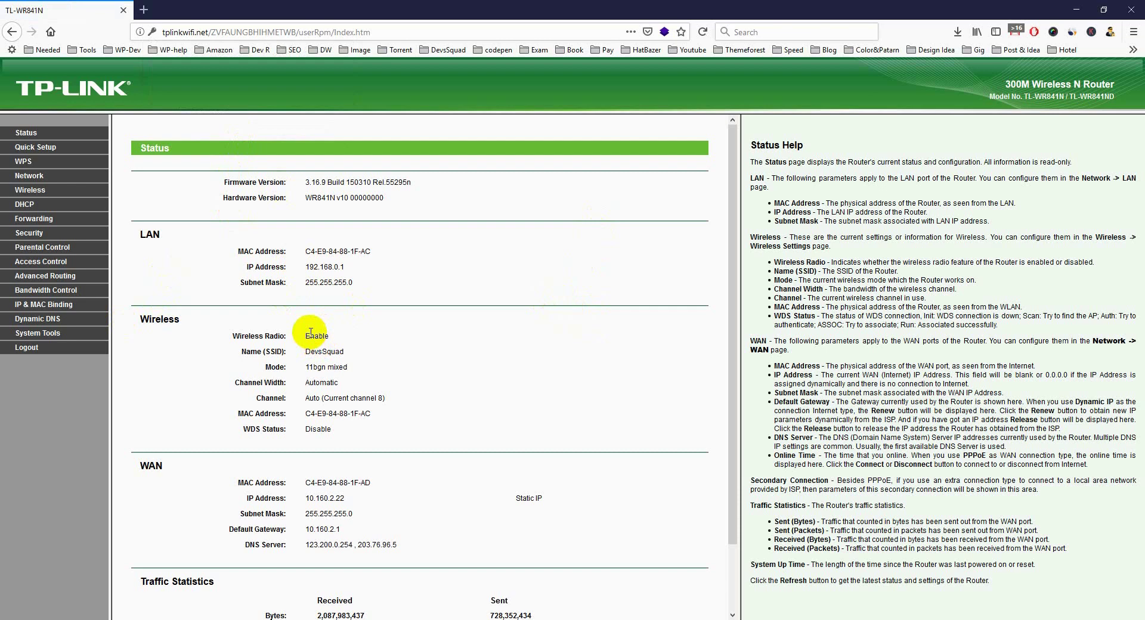
left_click(37, 319)
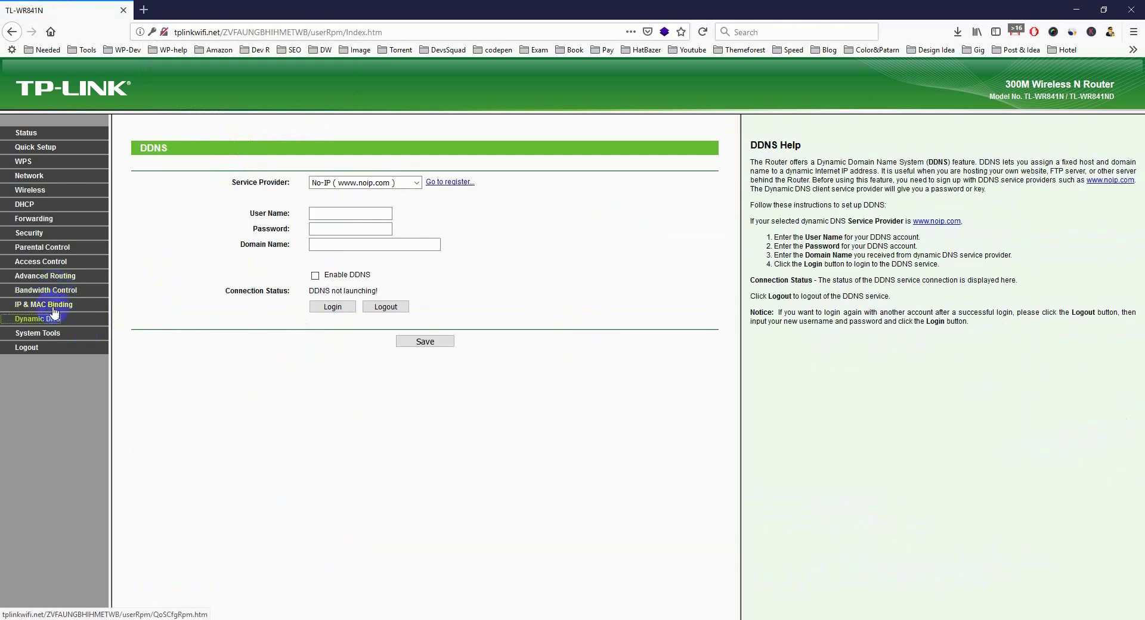
left_click(55, 340)
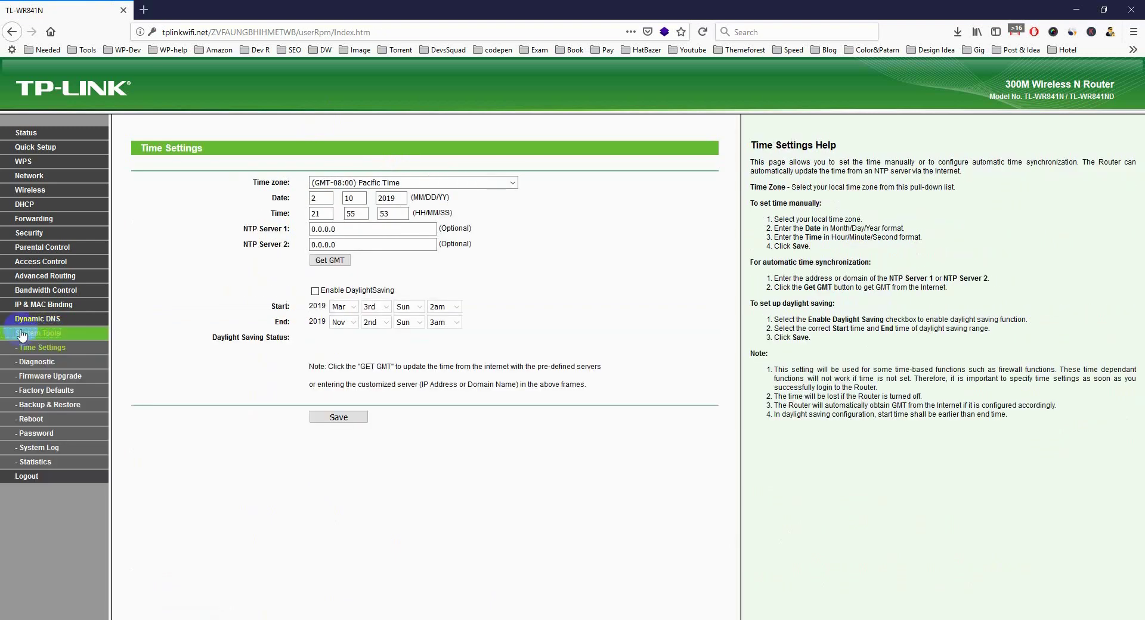
Open the router's Password page, step through its empty fields, then bring up Windows Run.
left_click(36, 433)
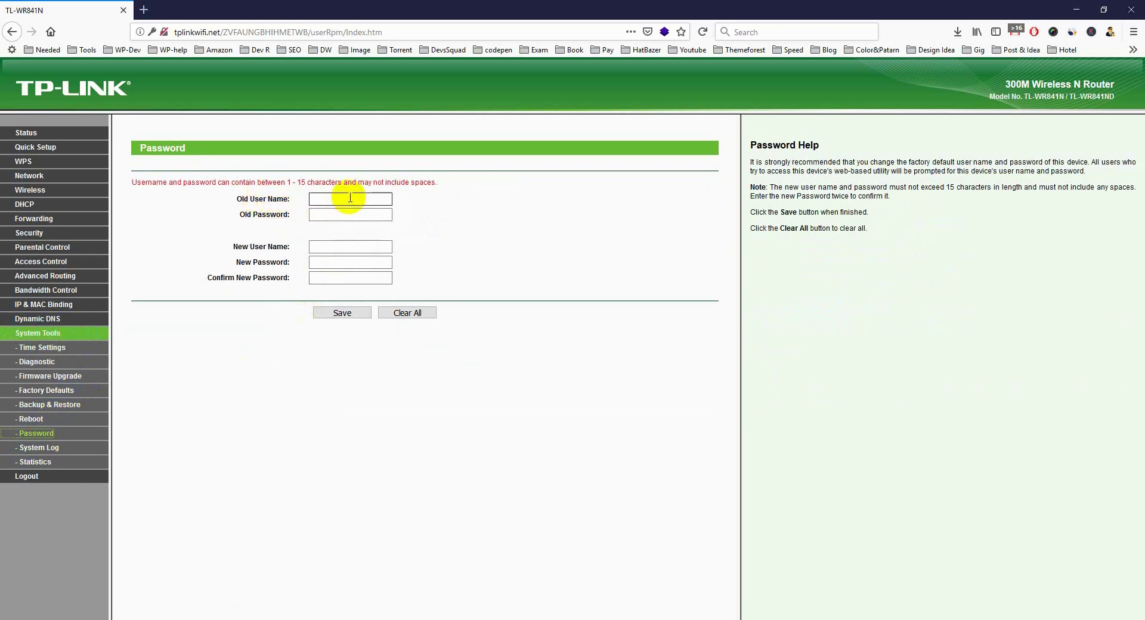
left_click(349, 198)
left_click(315, 215)
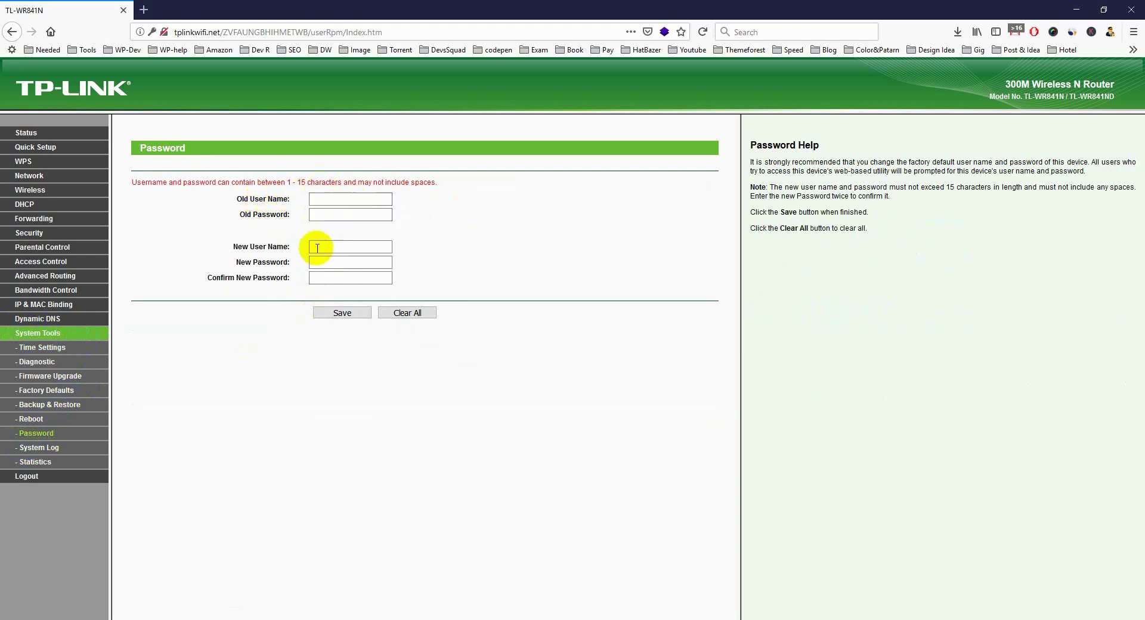
left_click(316, 247)
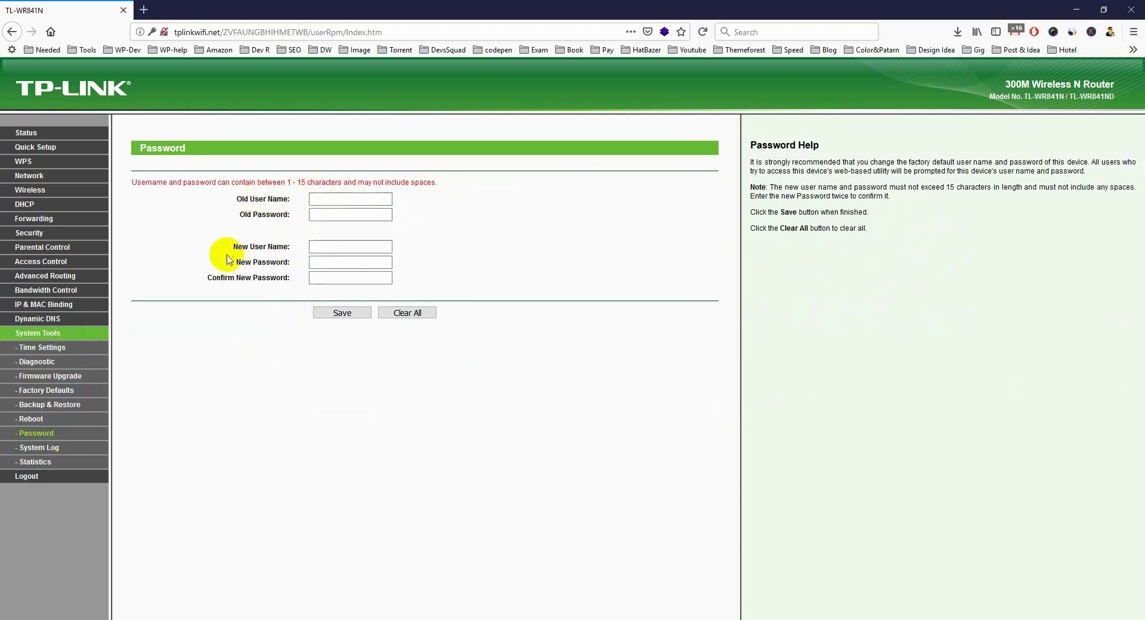
left_click(322, 263)
left_click(342, 282)
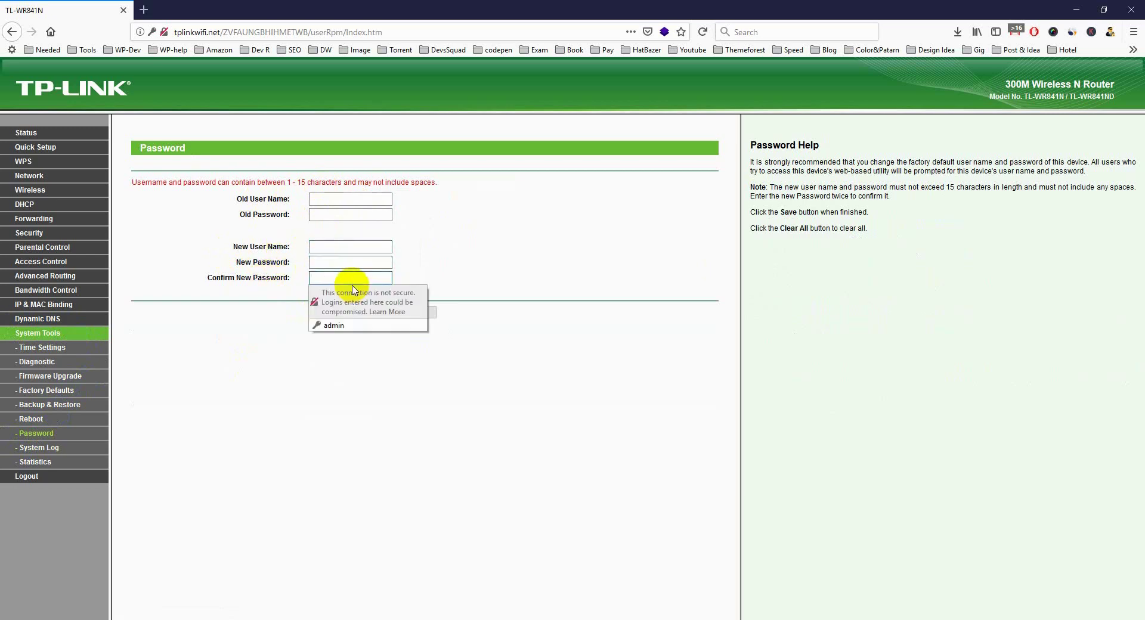
left_click(333, 448)
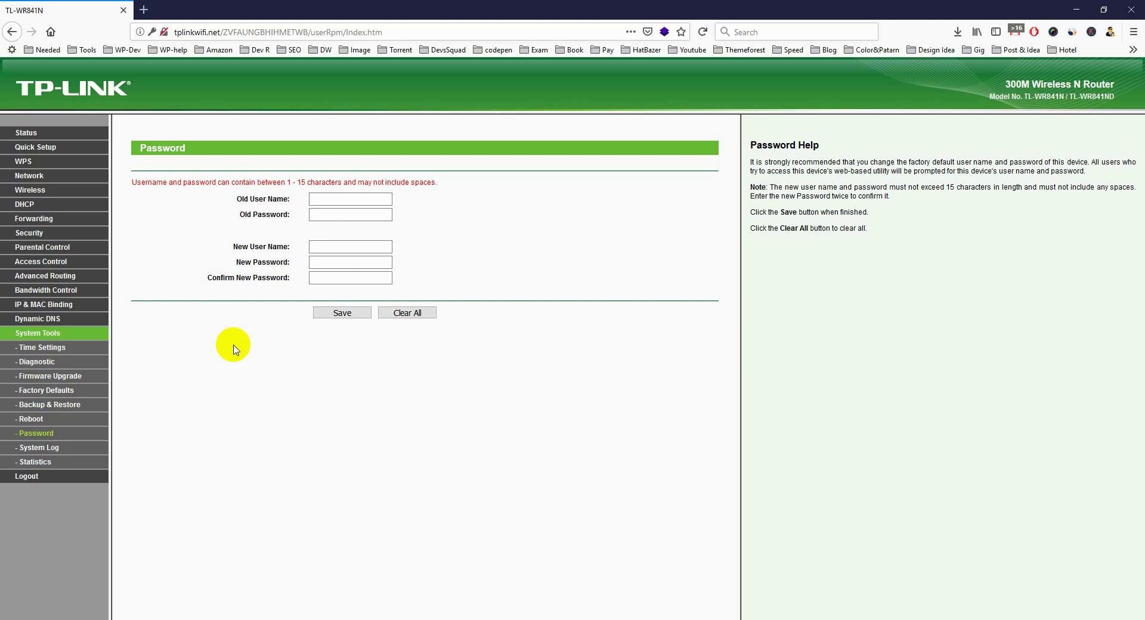
key("super+r")
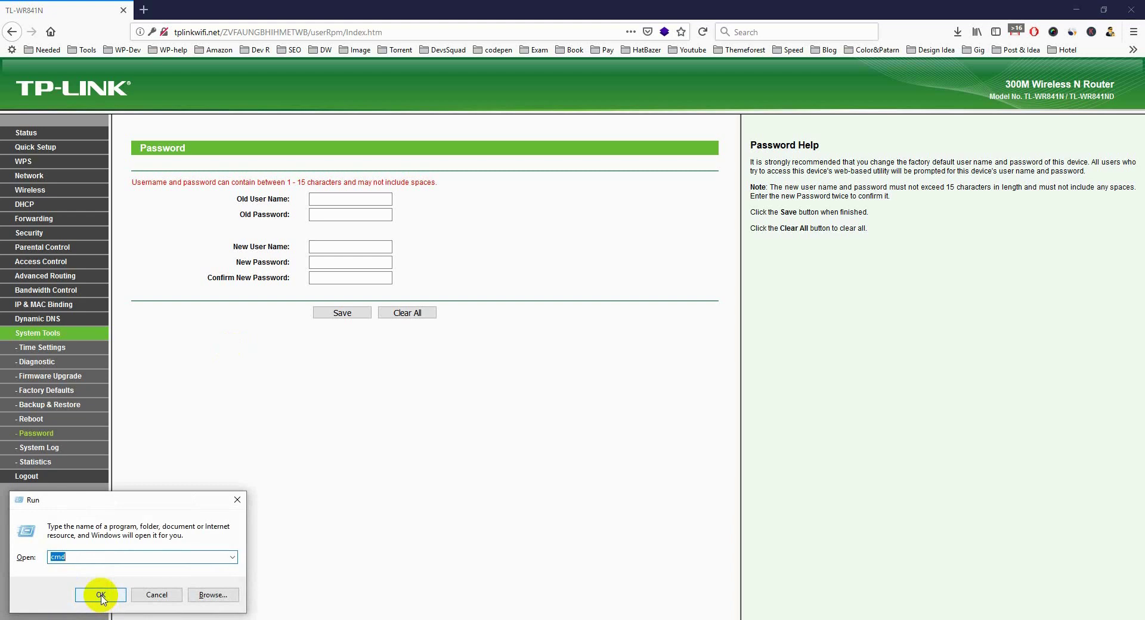
Launch Command Prompt via cmd and run getmac to list the MAC addresses.
type("cmd")
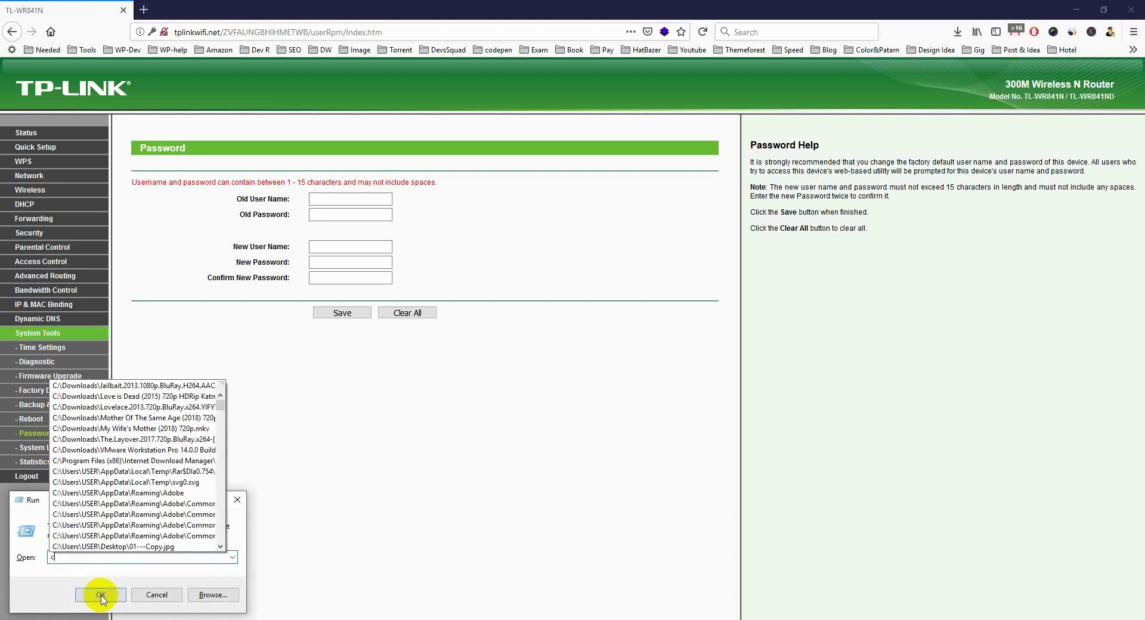
left_click(100, 595)
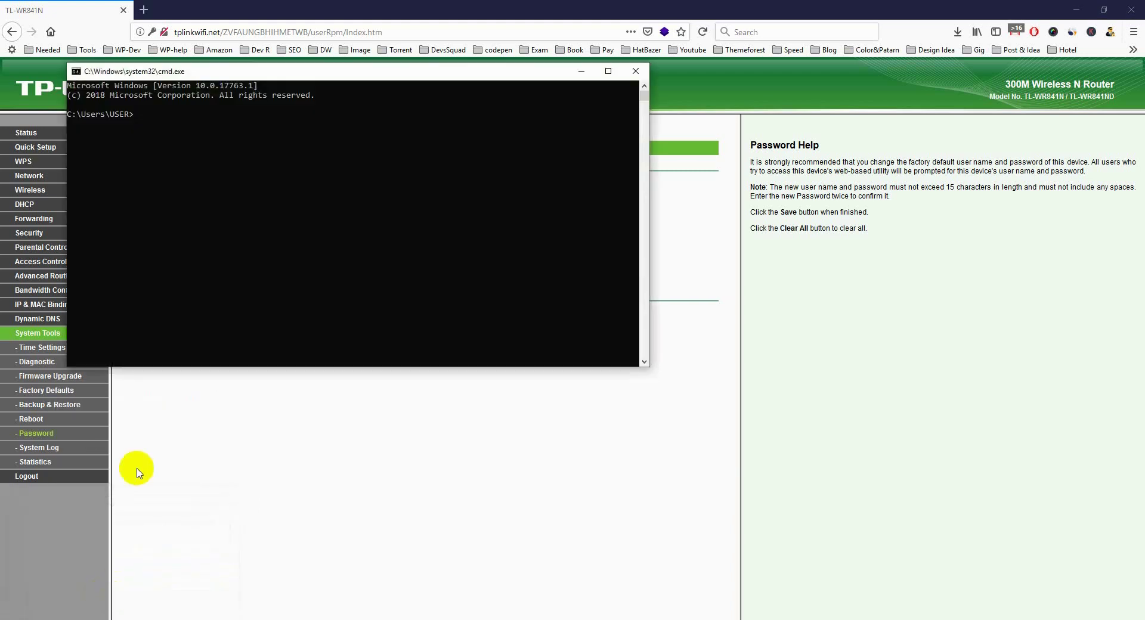
left_click_drag(224, 71, 361, 224)
left_click(323, 377)
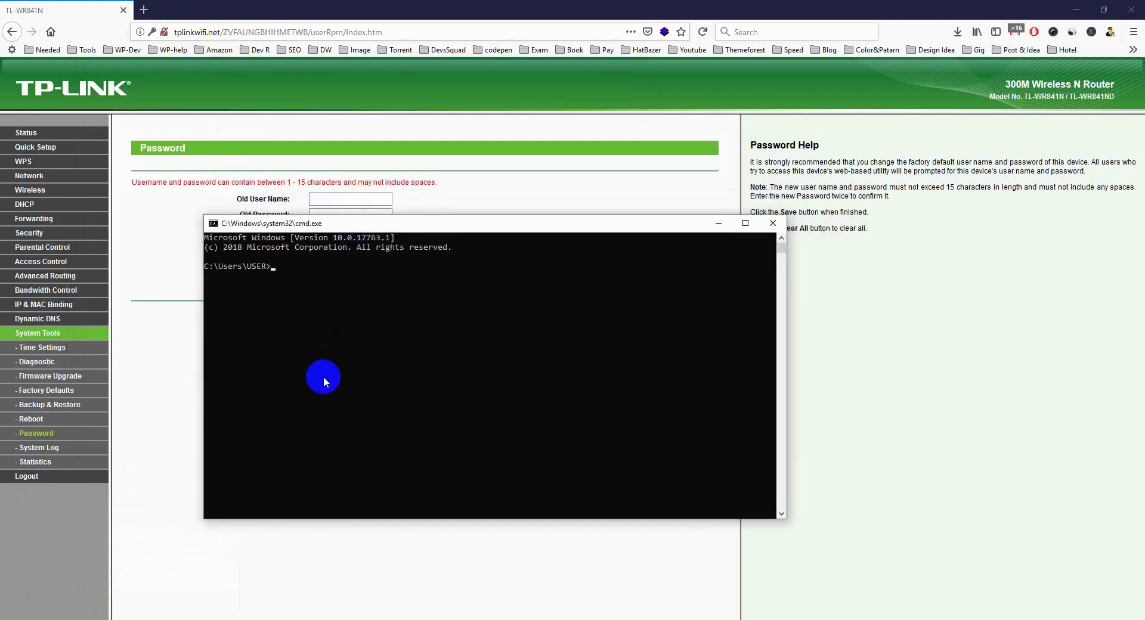
type("getmac")
key("Return")
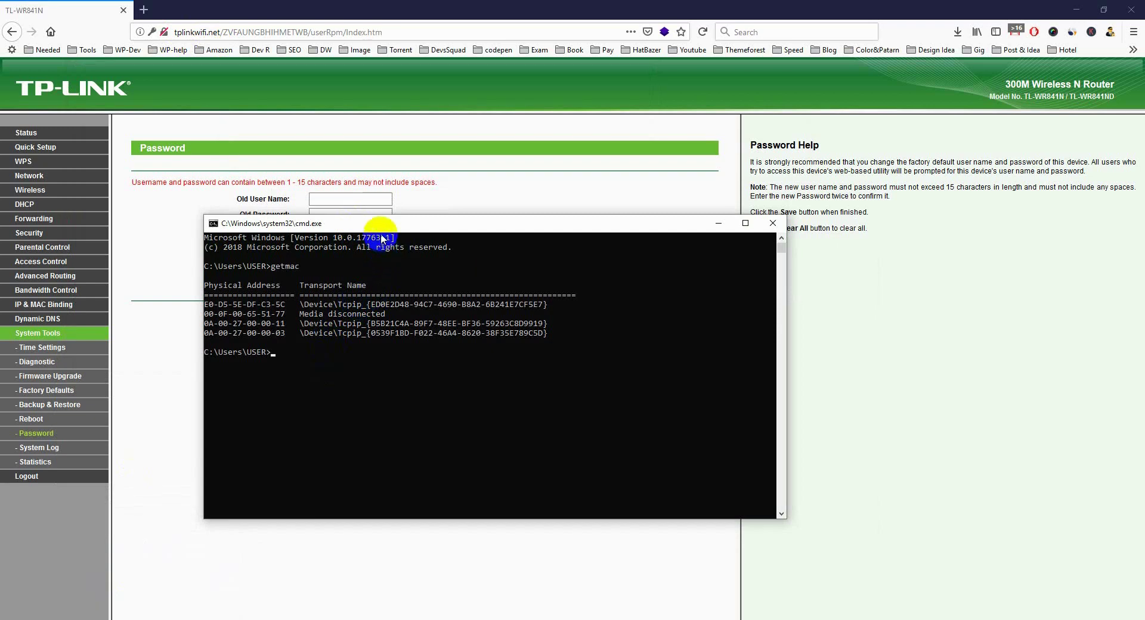
Select the desktop's first MAC address in the getmac output and return to Firefox.
left_click_drag(424, 223, 560, 217)
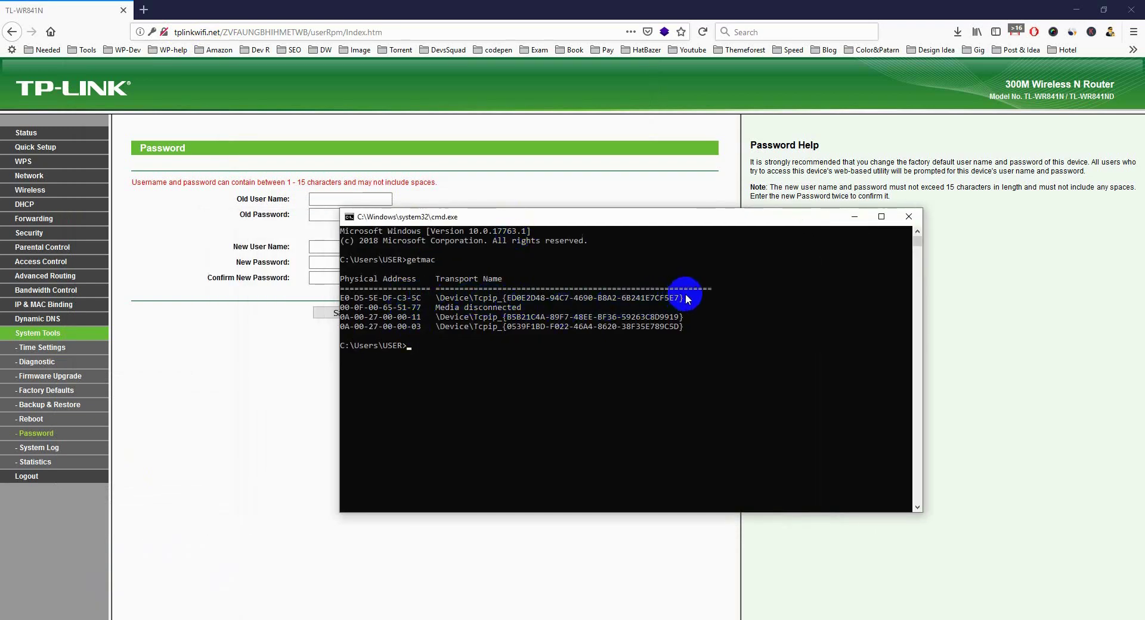
left_click_drag(422, 295, 338, 297)
left_click(507, 555)
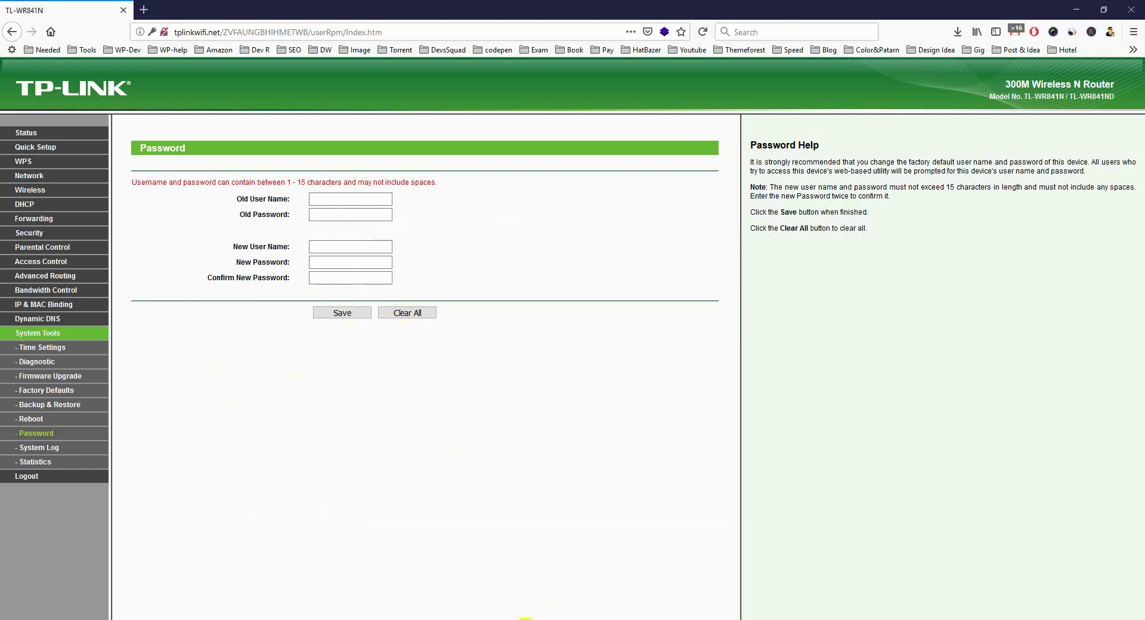
Browse the router's Network, WPS and Wireless pages, ending on Wireless Settings for DevsSquad.
left_click(514, 618)
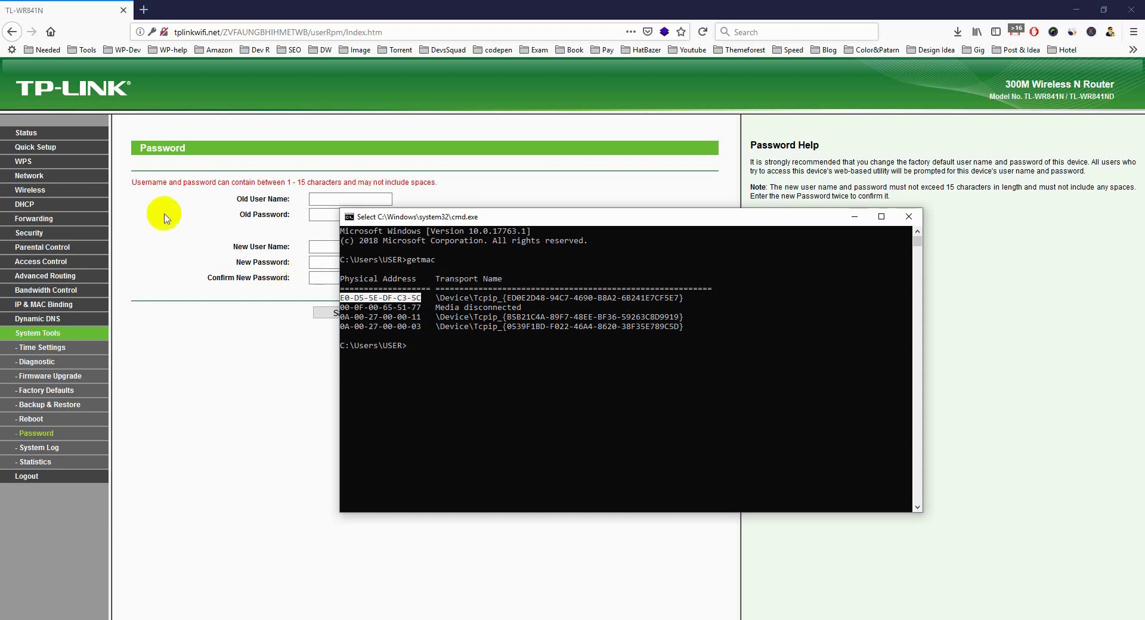
left_click(35, 178)
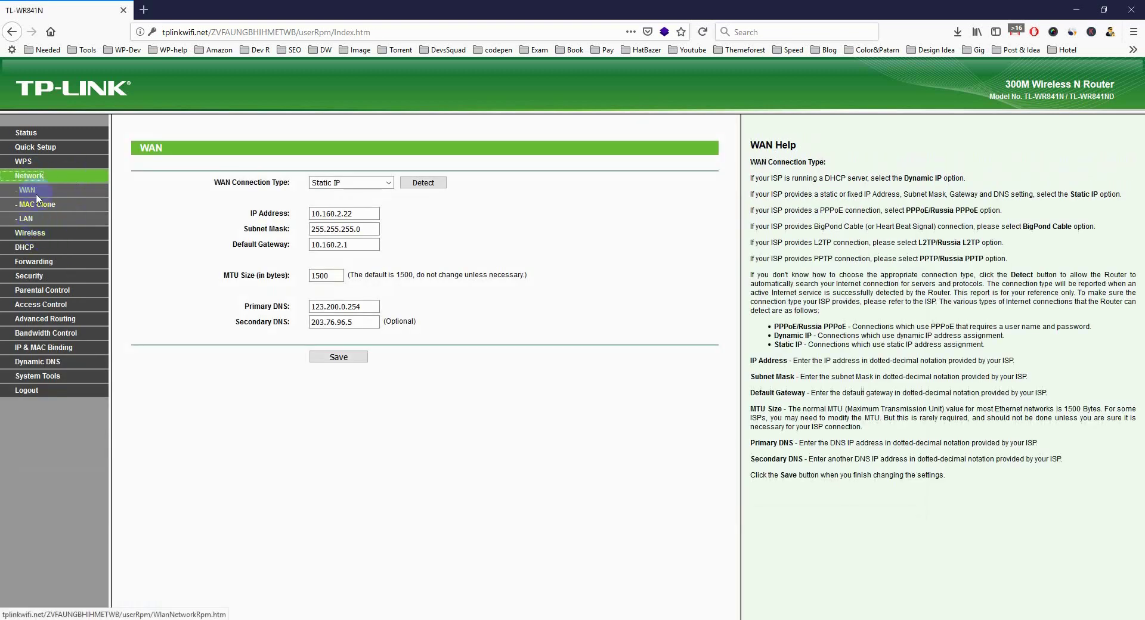
left_click(29, 161)
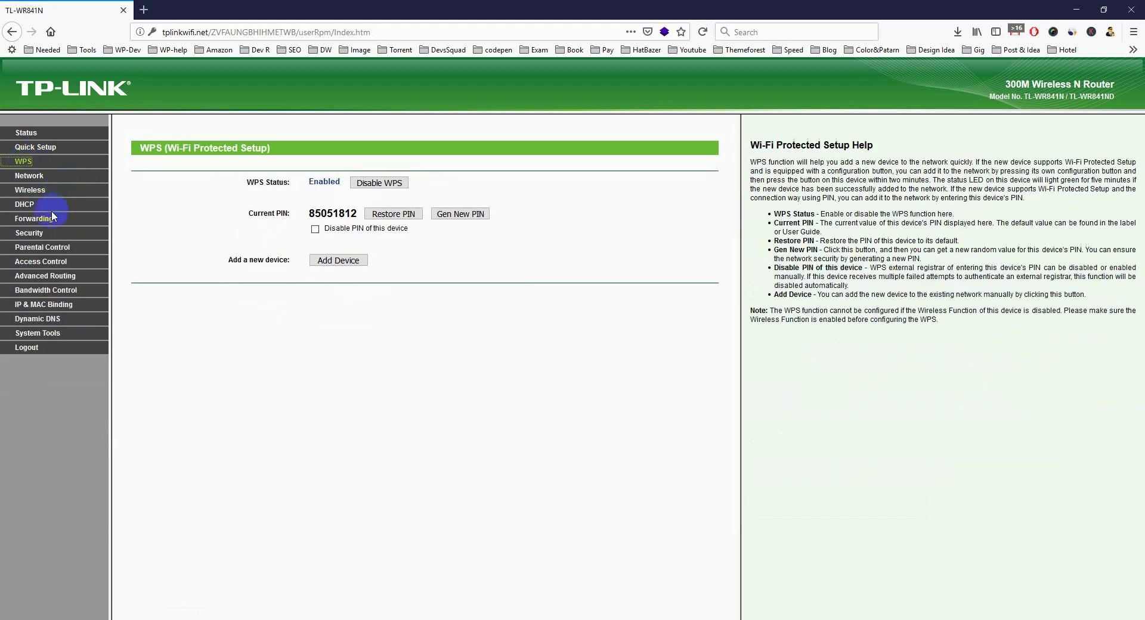
left_click(57, 178)
left_click(80, 239)
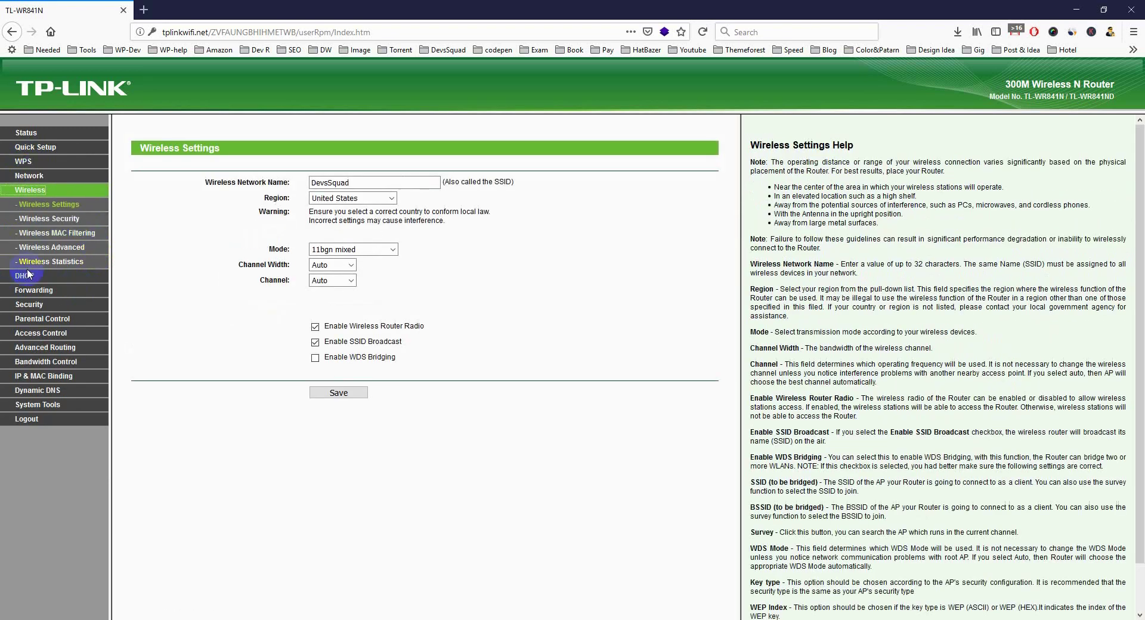
Open Wireless Statistics and inspect the MAC addresses of the two connected stations.
left_click(59, 262)
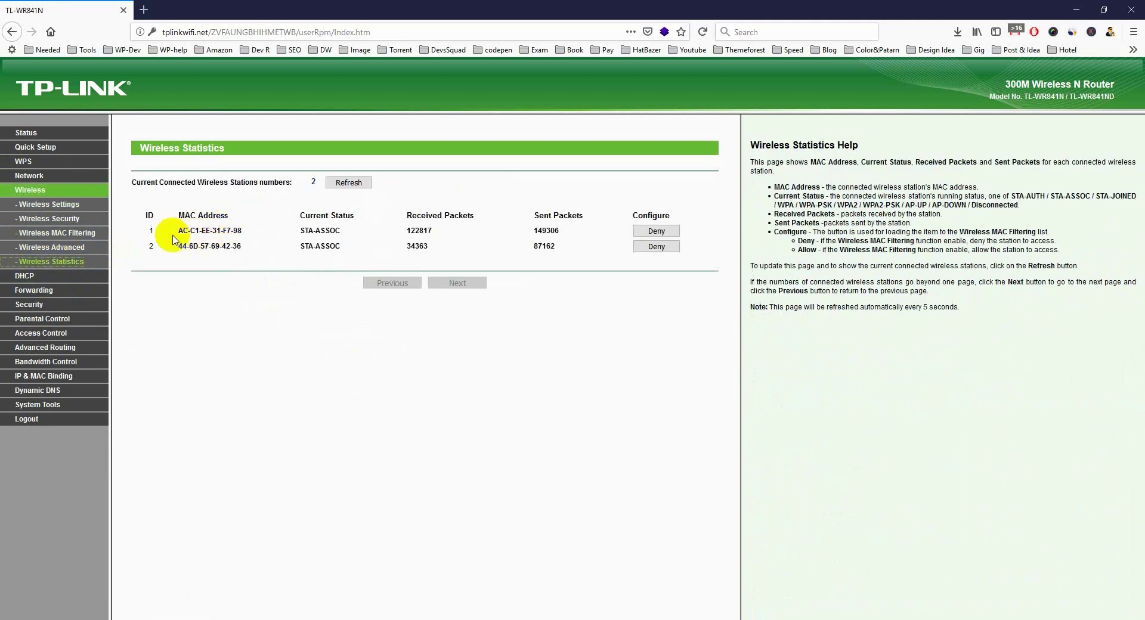
left_click_drag(177, 231, 266, 231)
triple_click(198, 247)
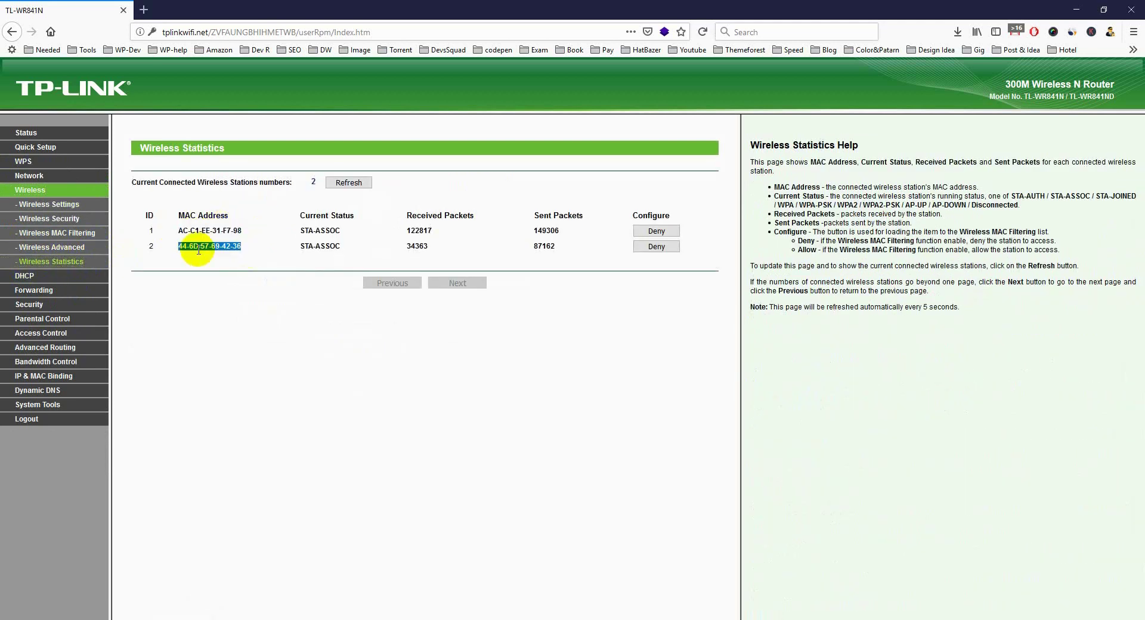
left_click(210, 235)
triple_click(210, 235)
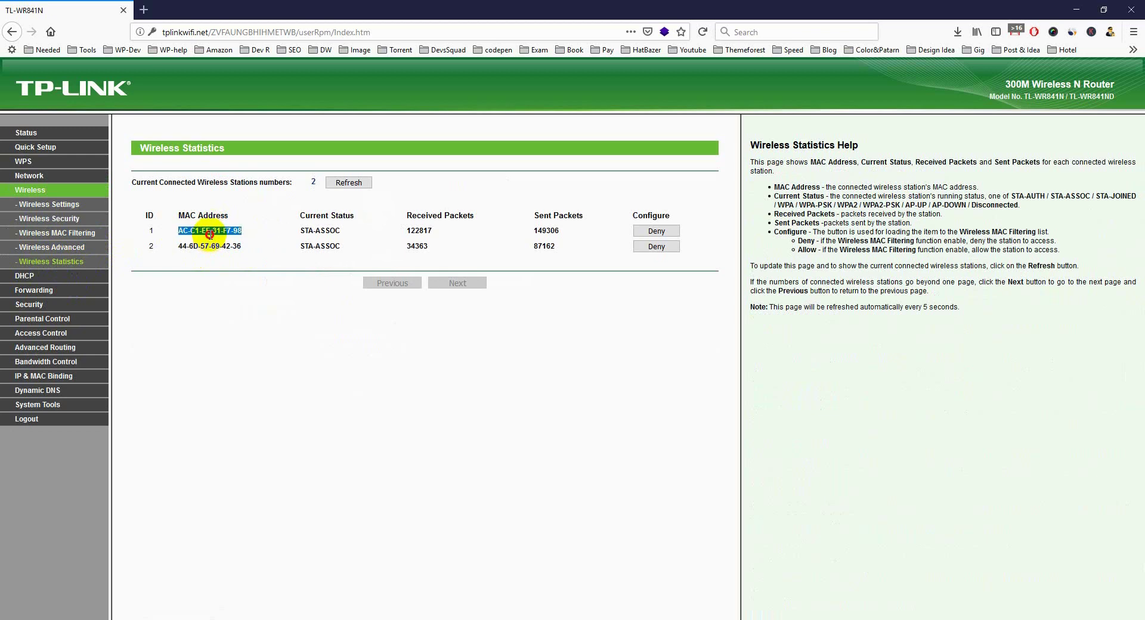
left_click(205, 247)
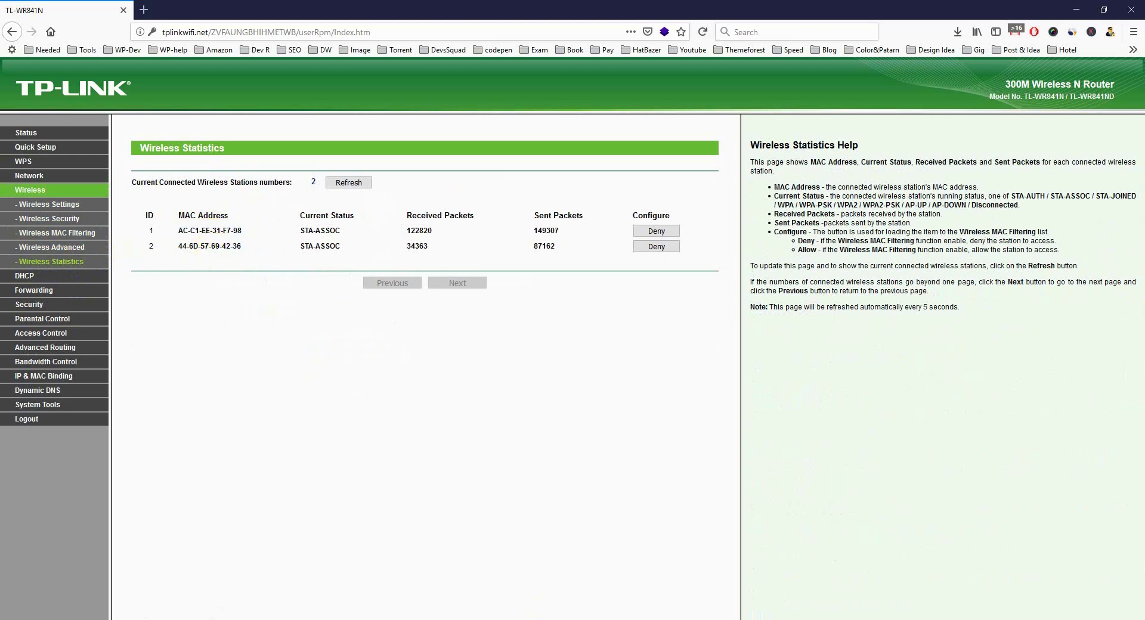
Copy the desktop's MAC E0-D5-5E-DF-C3-5C from the getmac output and return to the router page.
left_click(478, 540)
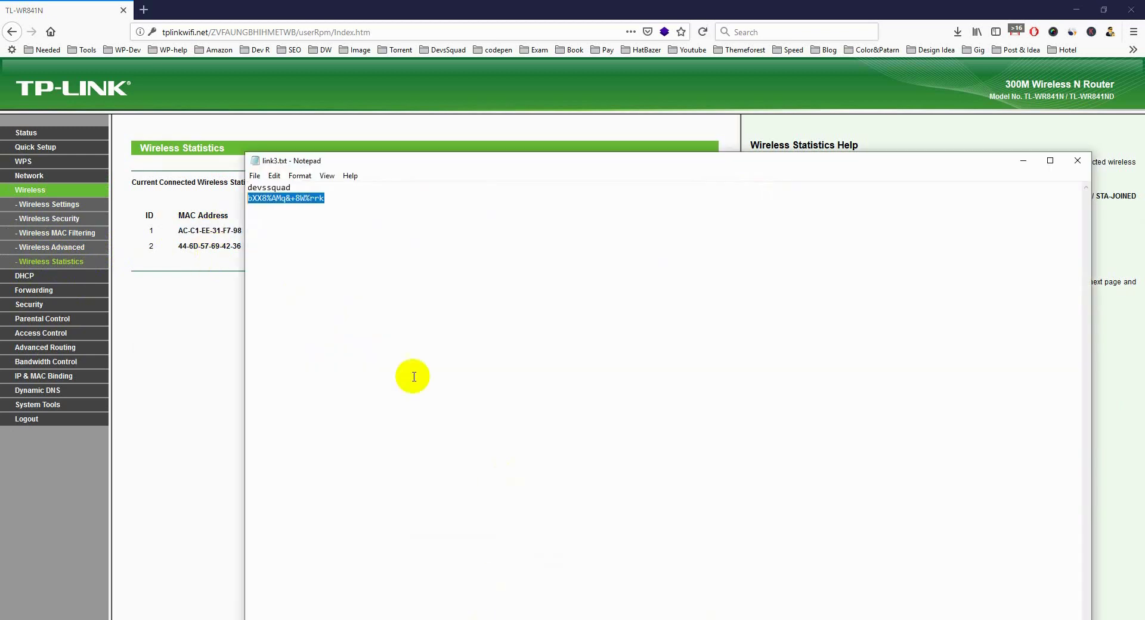
left_click(220, 369)
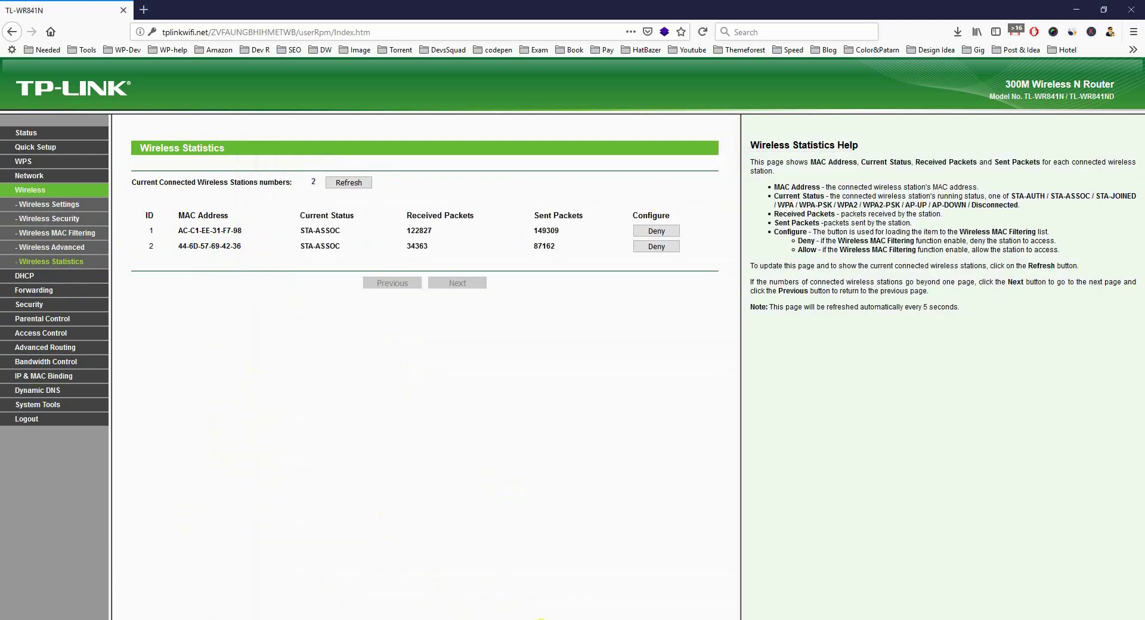
left_click(541, 619)
double_click(373, 298)
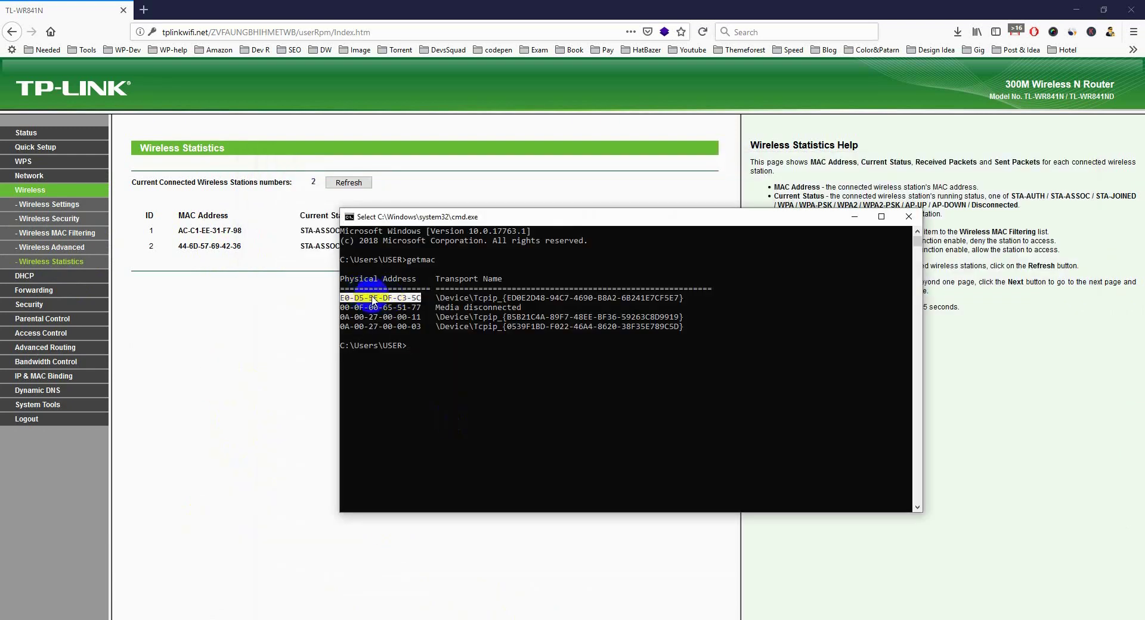
right_click(391, 307)
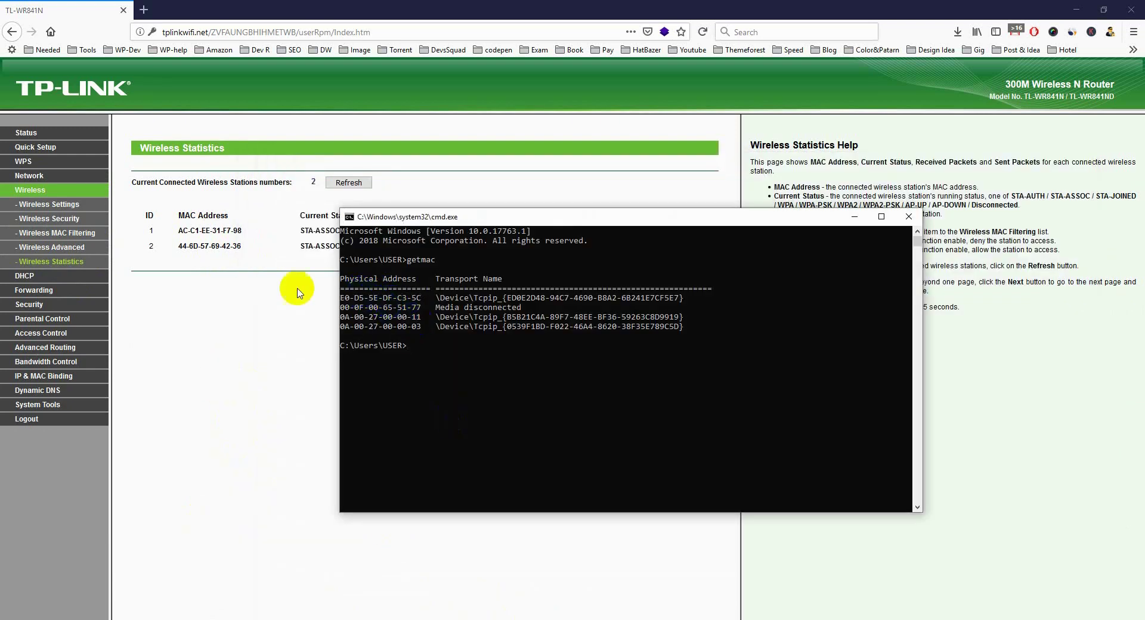
left_click(156, 340)
left_click(37, 333)
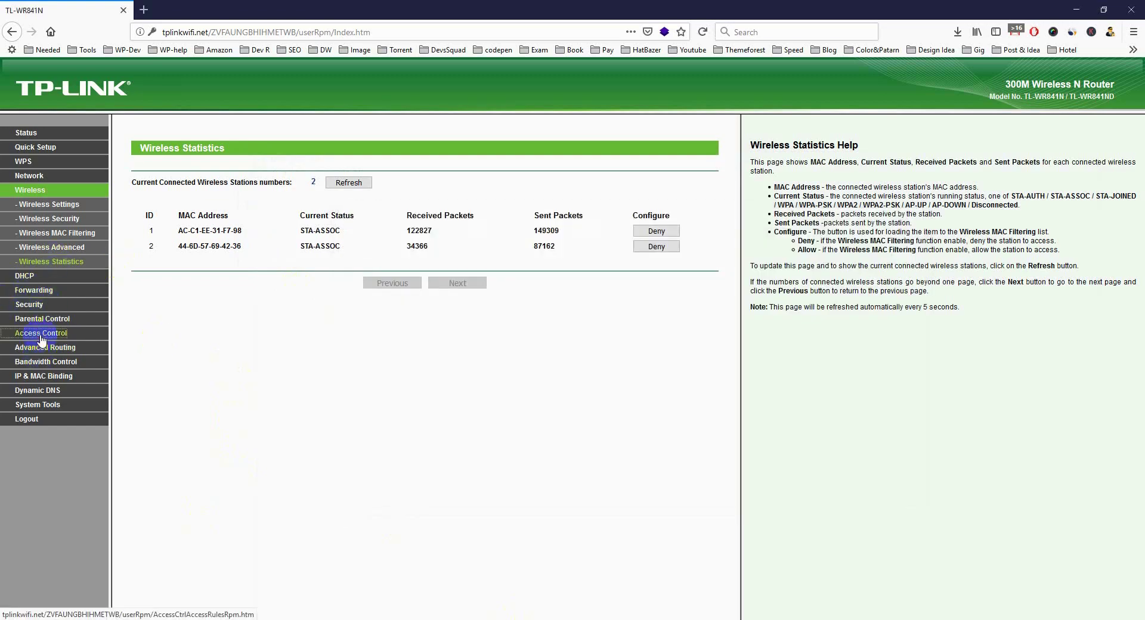
Start a new Access Control host entry identified by MAC Address.
left_click(37, 248)
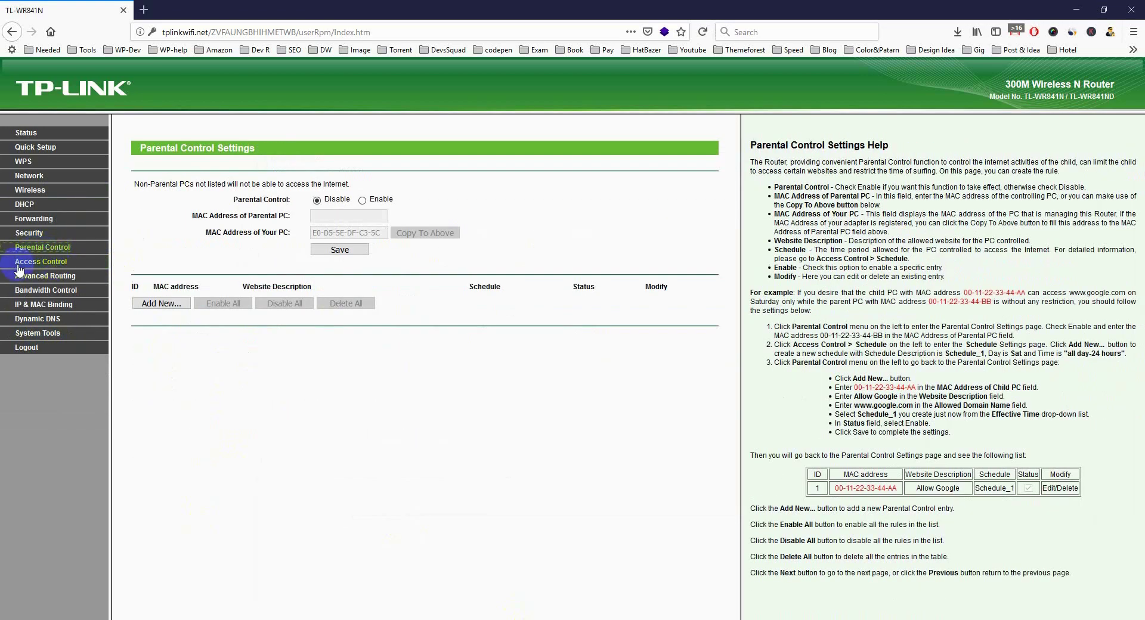
left_click(34, 260)
left_click(25, 292)
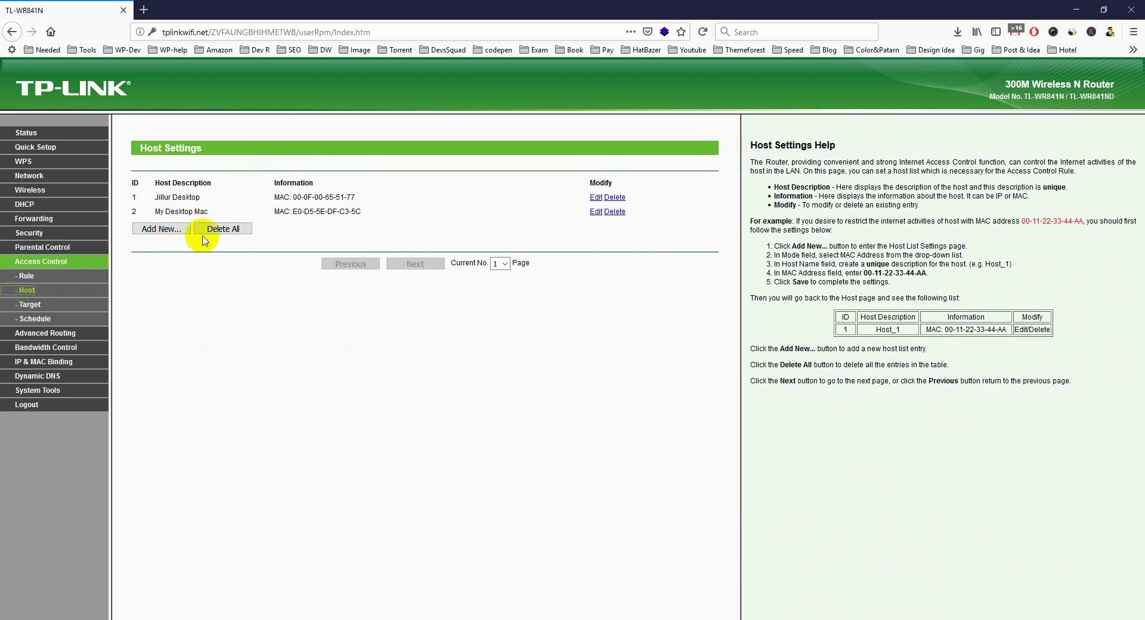
left_click(160, 229)
left_click(337, 185)
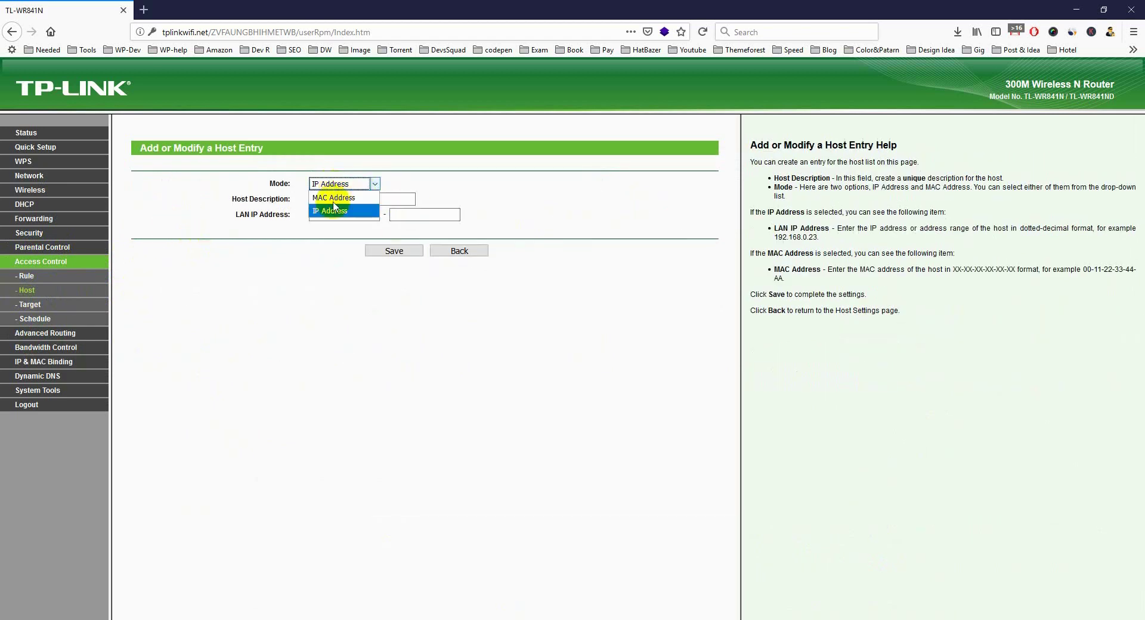
left_click(338, 204)
Enter host description 'My Desck' and paste MAC E0-D5-5E-DF-C3-5C, then return to the host list.
left_click(338, 203)
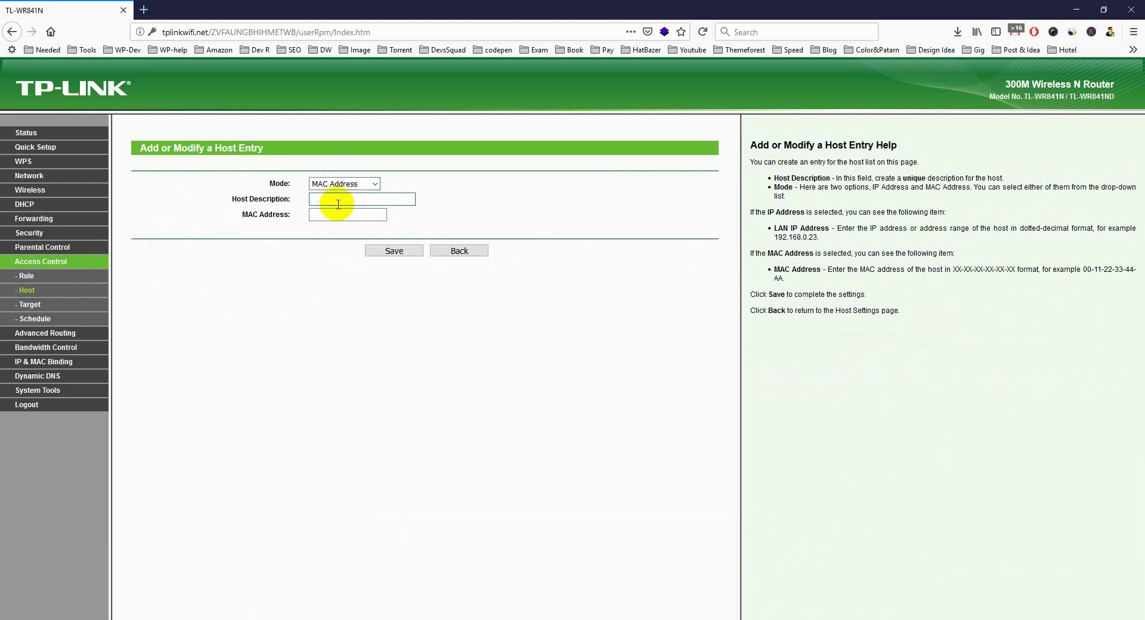
type("E0-D5-5E-DF-C3-5C")
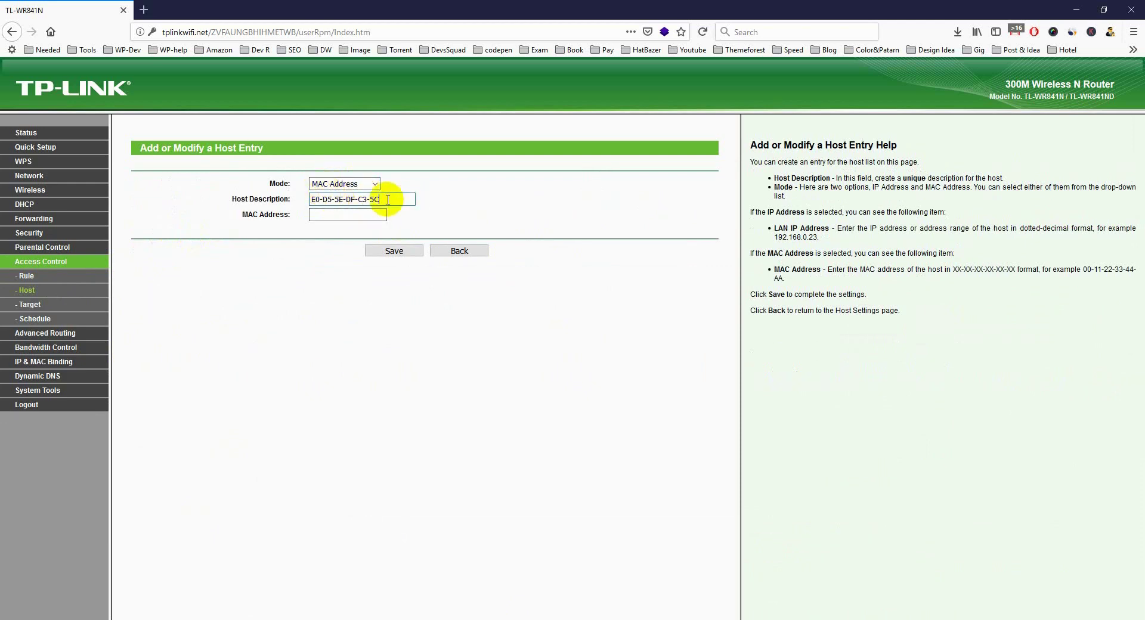
key("ctrl+a")
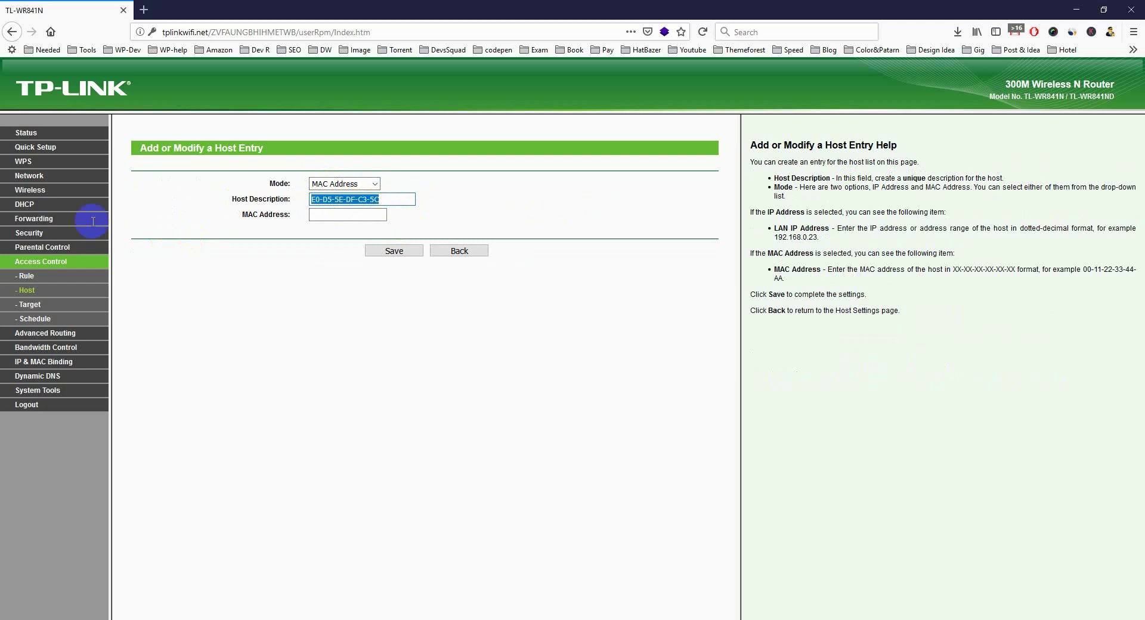
key("ctrl+x")
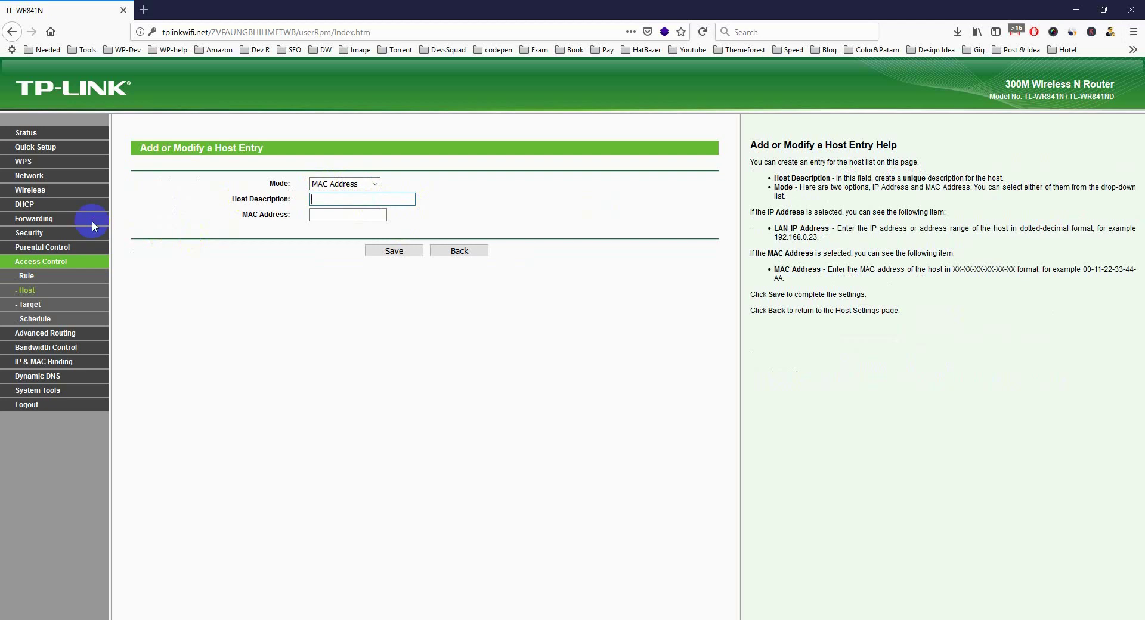
type("My D")
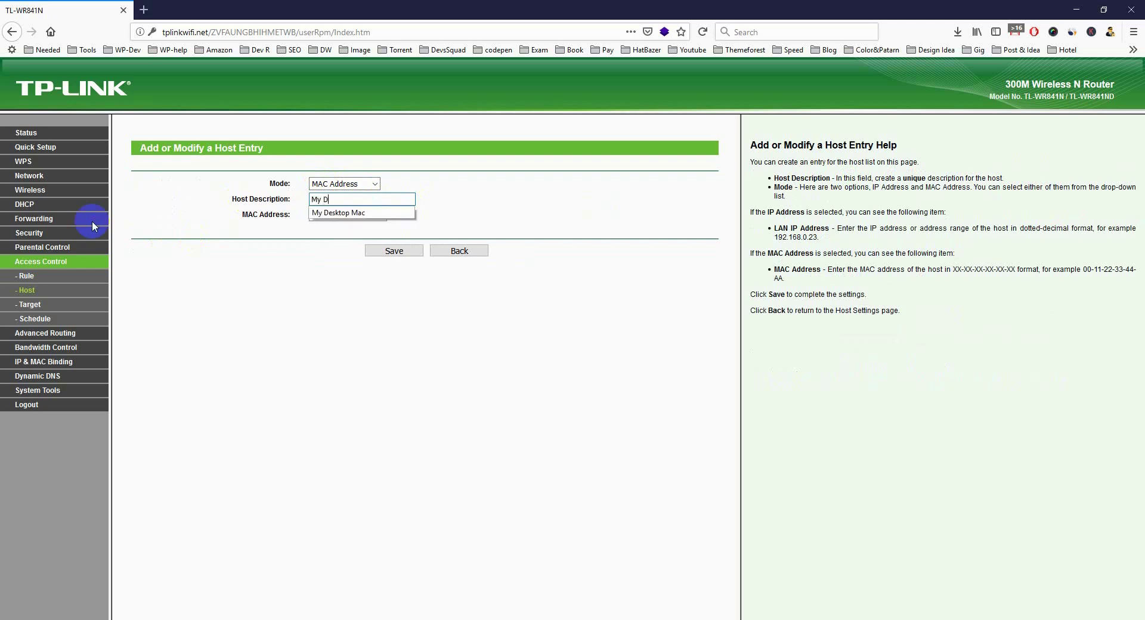
type("esc")
type("ktop")
left_click(341, 217)
key("ctrl+v")
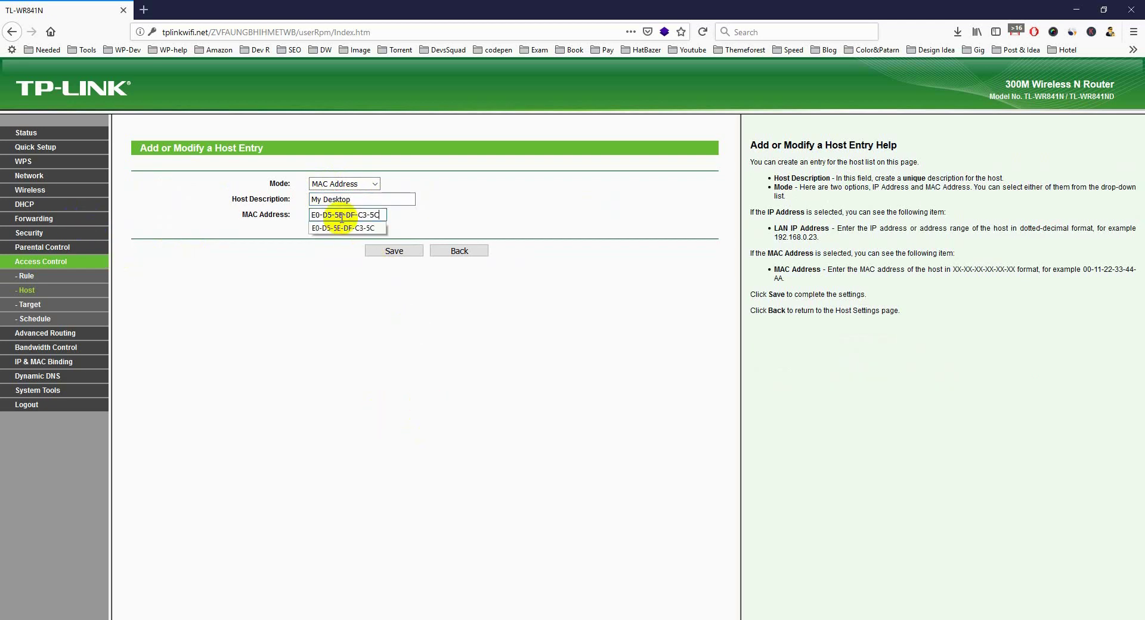
key("Escape")
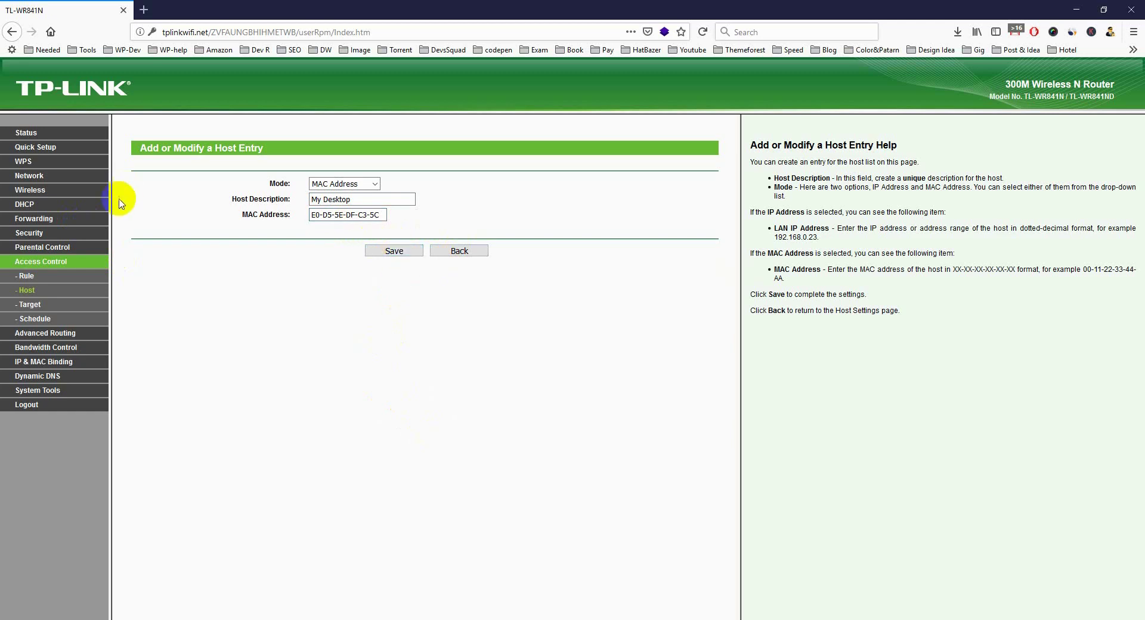
left_click(51, 290)
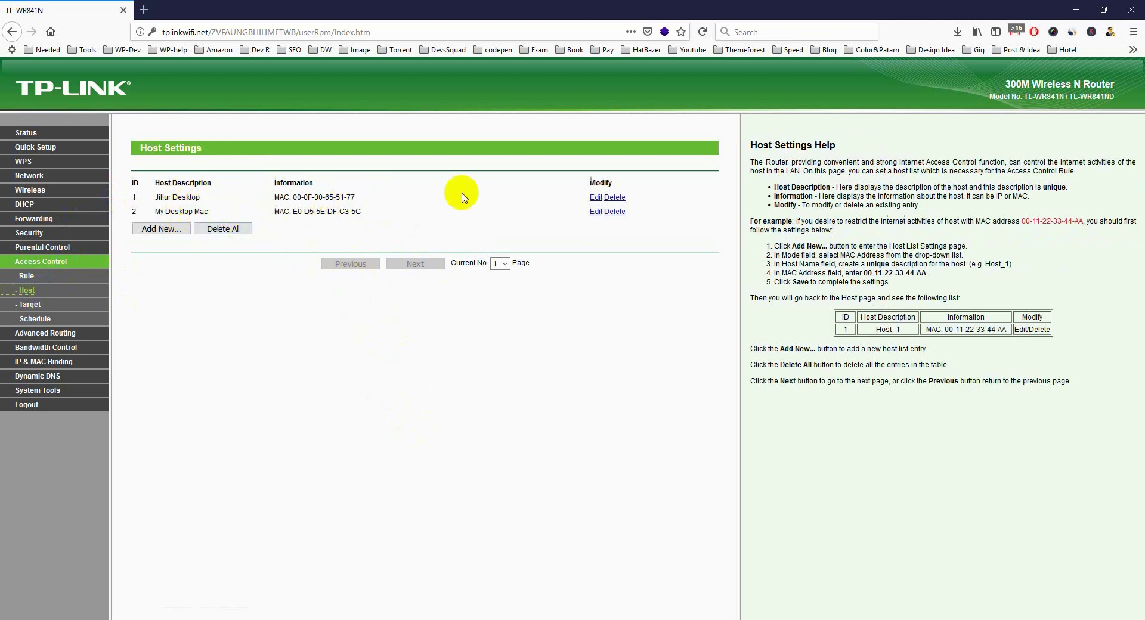
Go to Access Control > Target to view the Facebook, Youtube and Aliexpress targets.
left_click(30, 285)
left_click(30, 305)
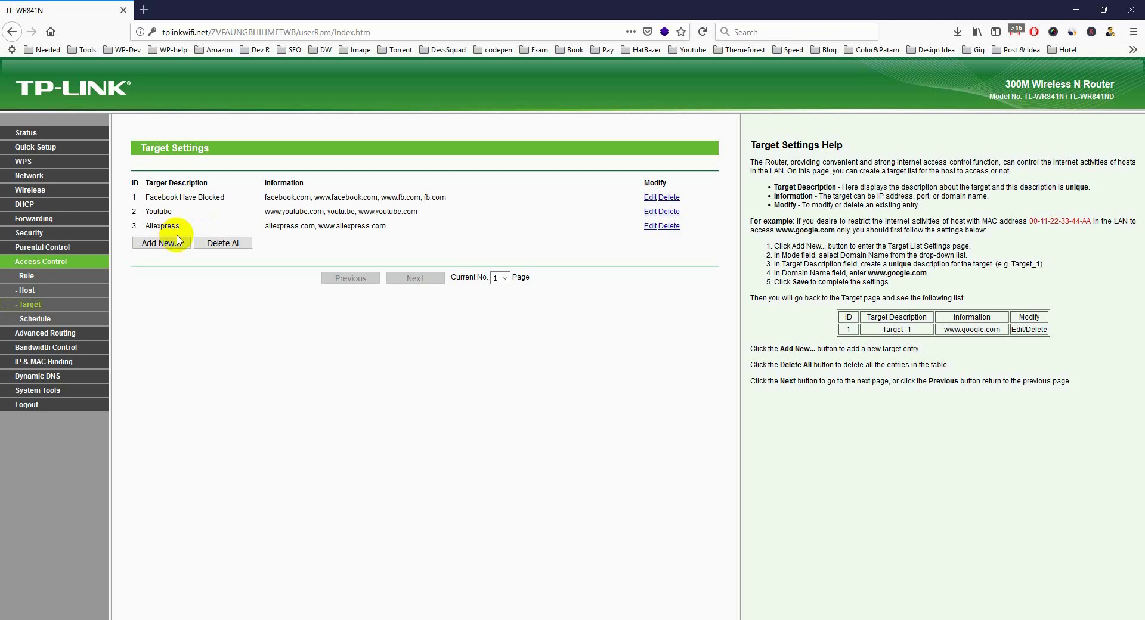
Open a new browser tab, start typing 'go', then return to the router's target list.
left_click(144, 9)
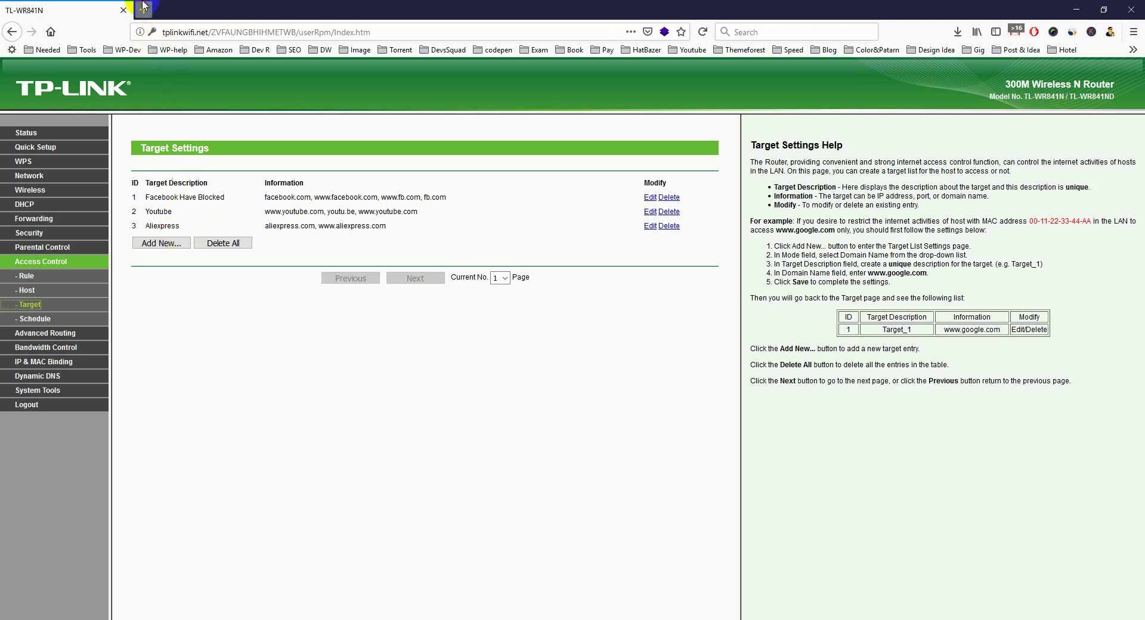
type("google.com/")
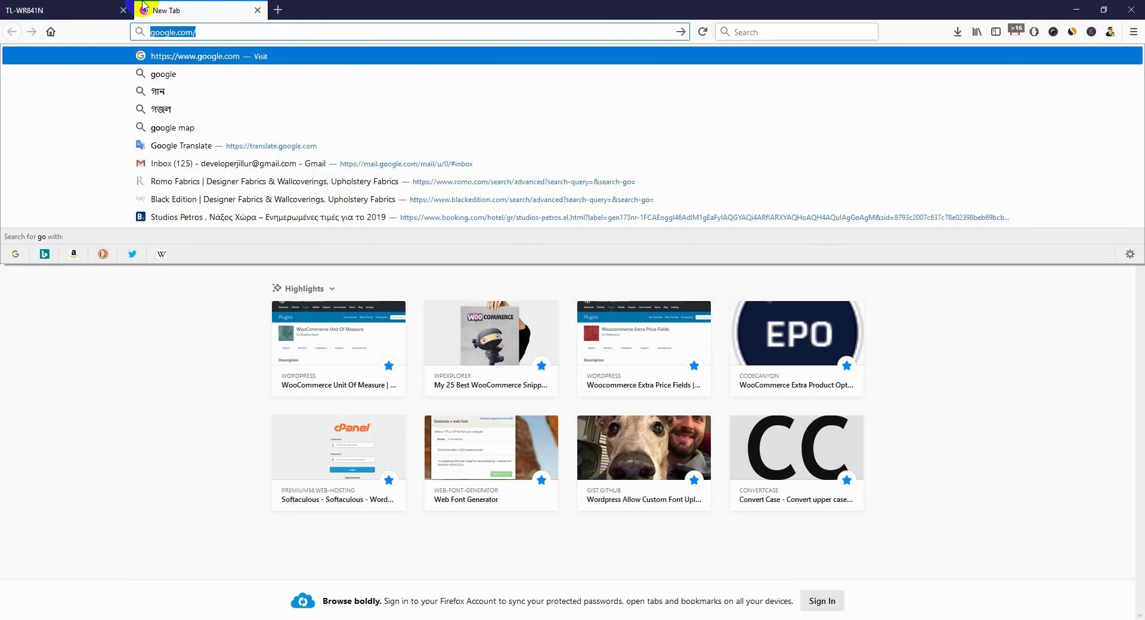
left_click(66, 10)
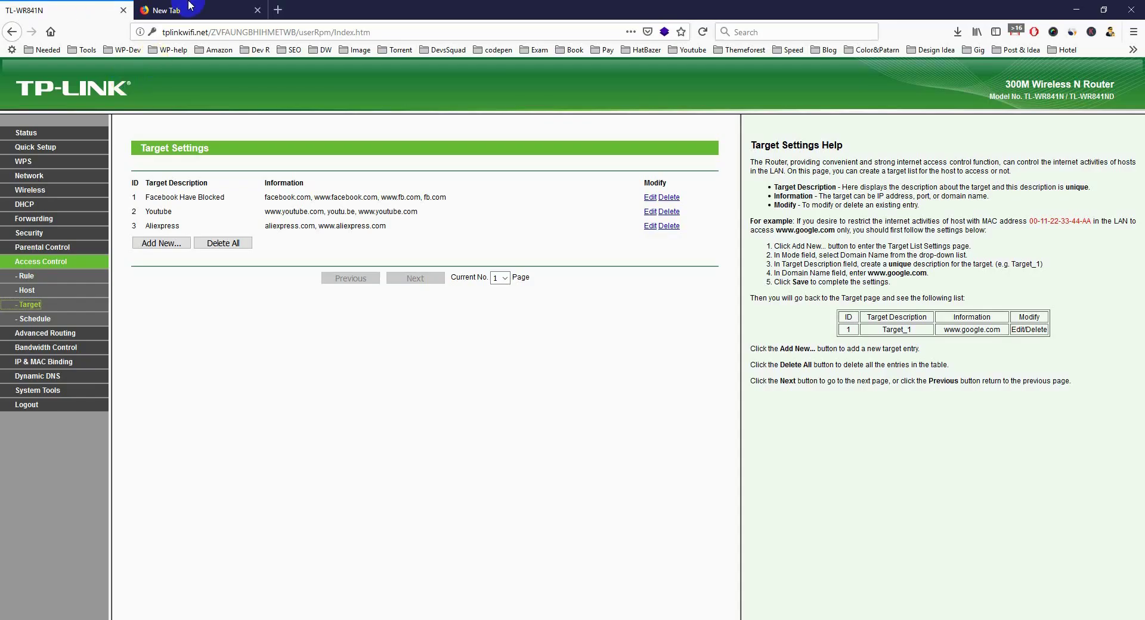
left_click(197, 10)
left_click(72, 10)
Add a new Domain Name target described as 'Google' with a suggested google.com address.
left_click(175, 243)
left_click(338, 184)
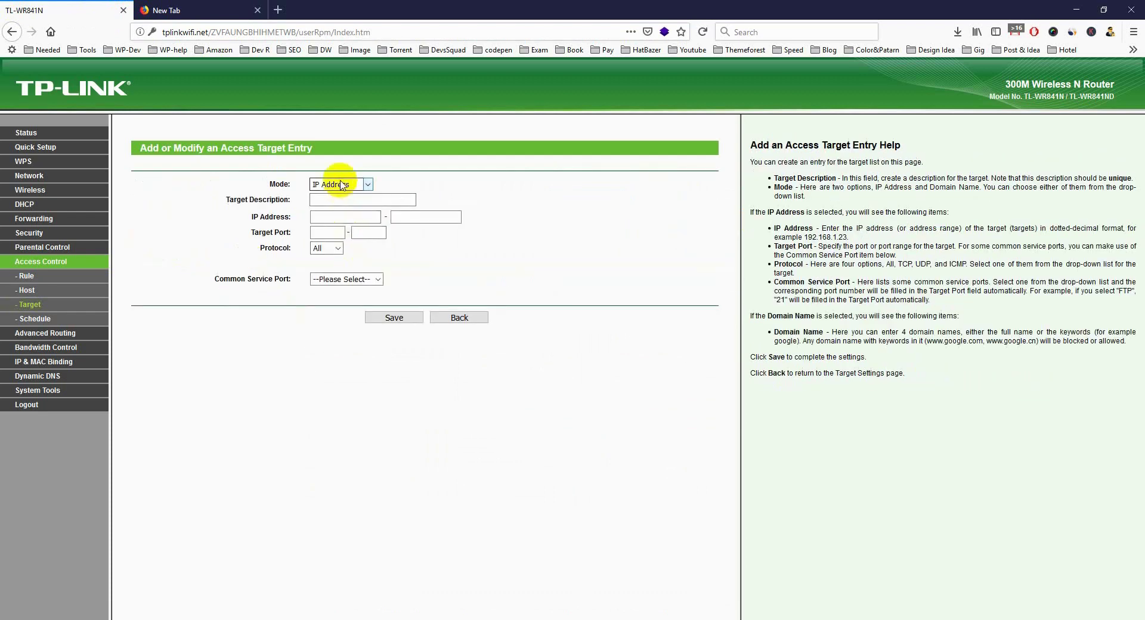
left_click(339, 198)
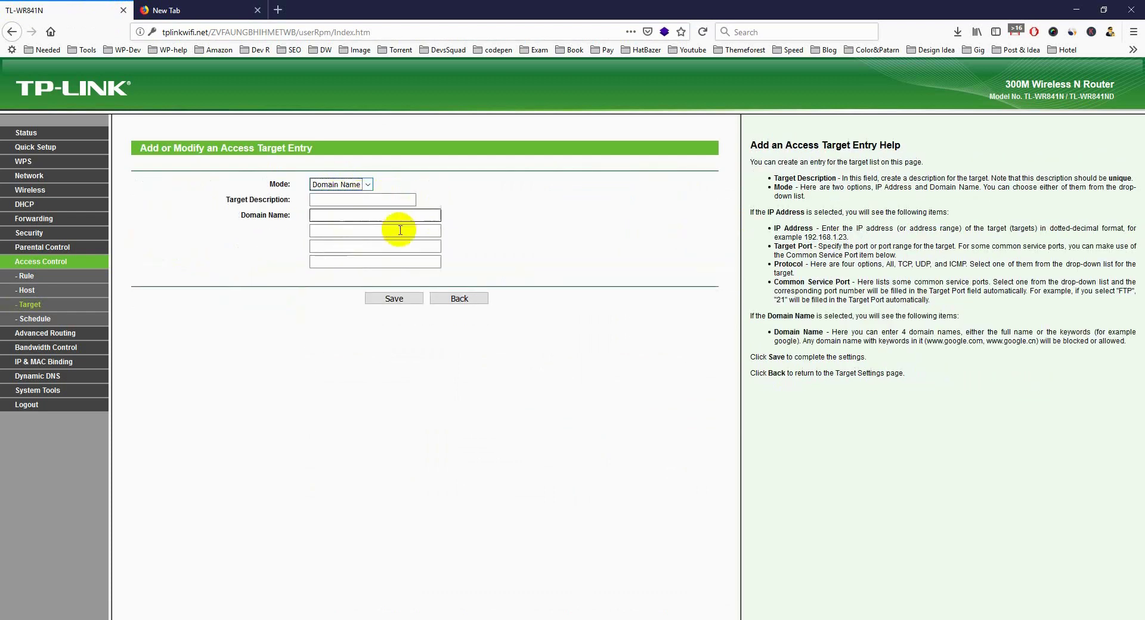
left_click(337, 201)
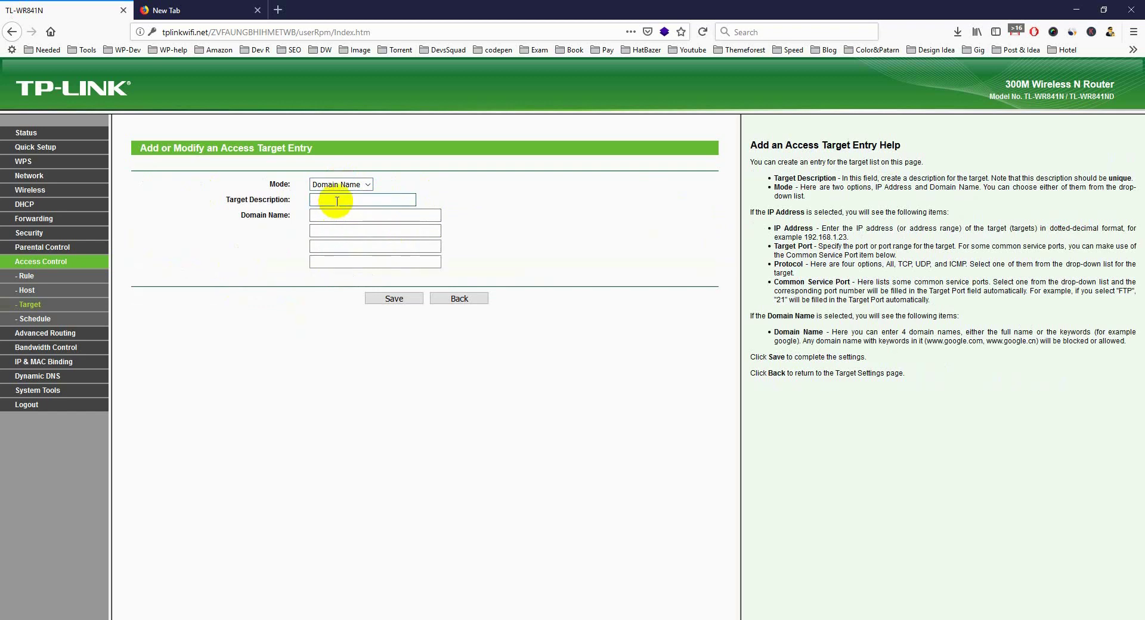
type("Googl")
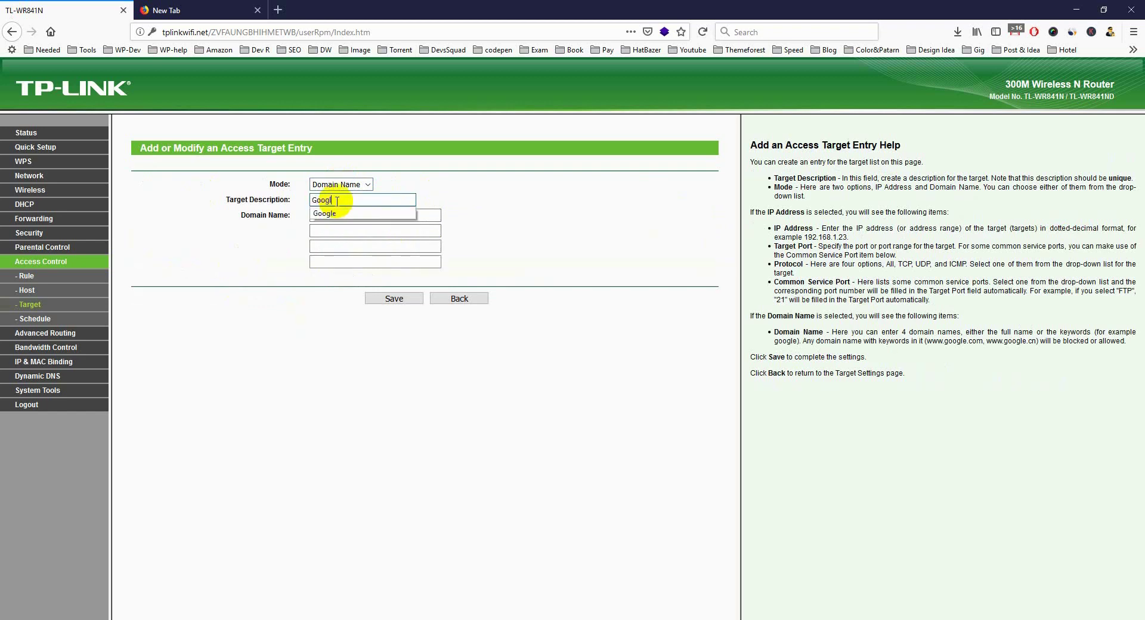
type("e")
left_click(344, 214)
left_click(361, 231)
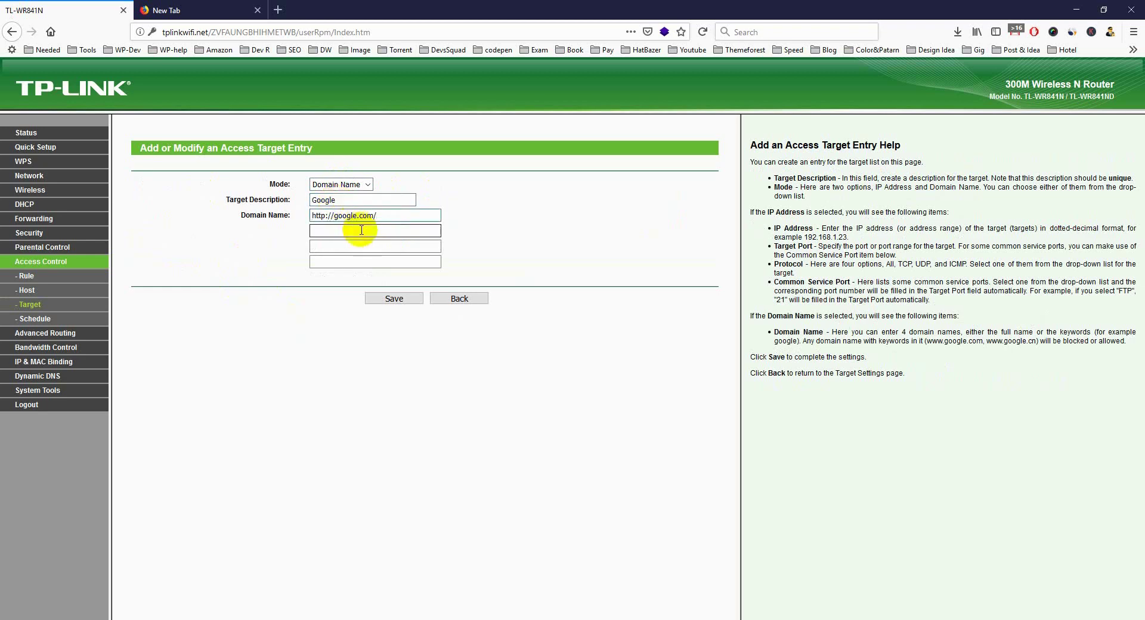
left_click(365, 216)
key("BackSpace")
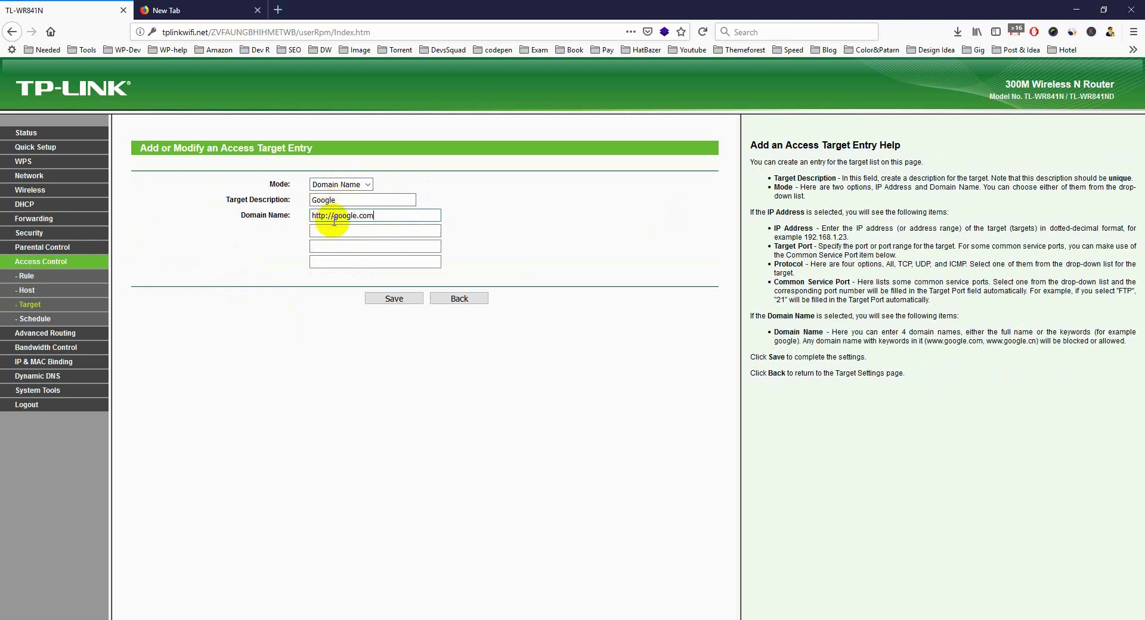
left_click_drag(333, 216, 281, 220)
key("BackSpace")
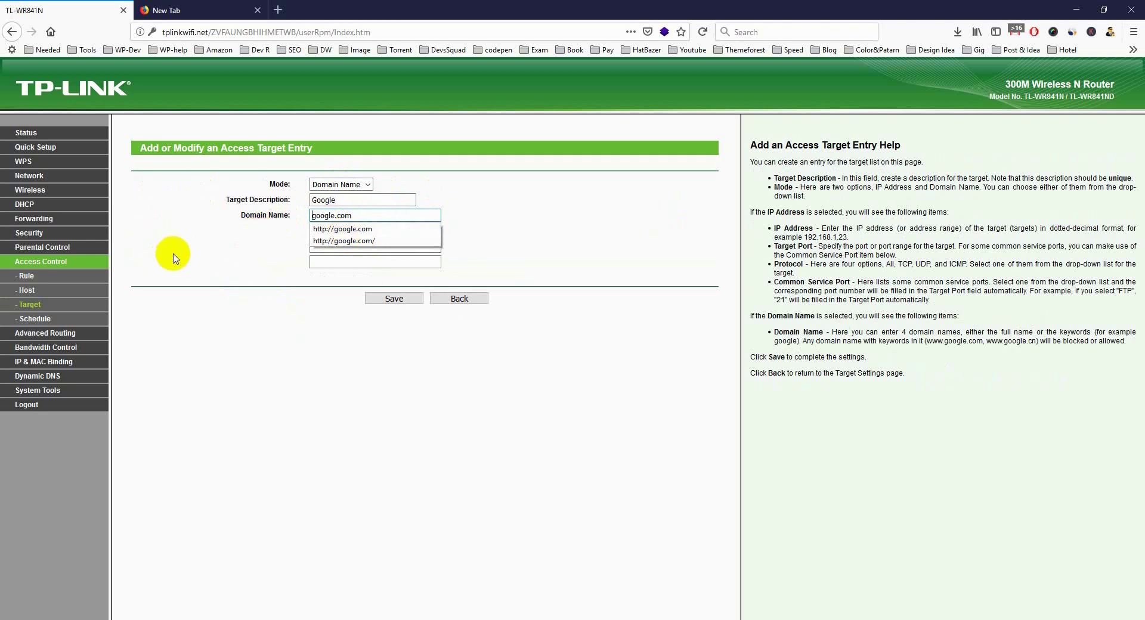
left_click(373, 231)
type("www")
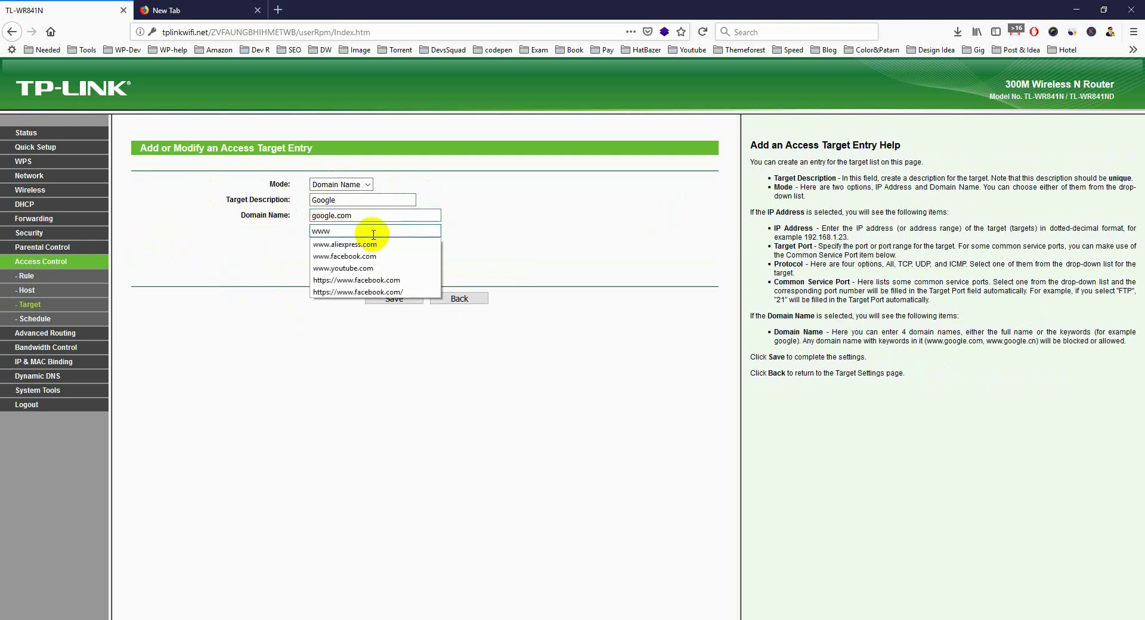
type(".")
type("http://google.com/")
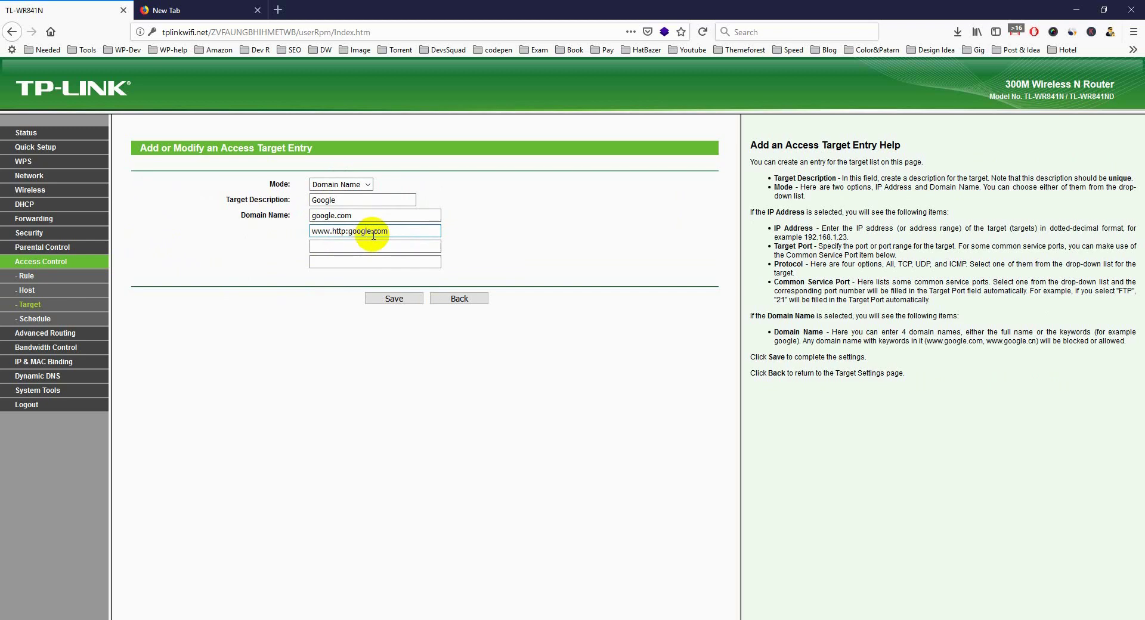
left_click(385, 233)
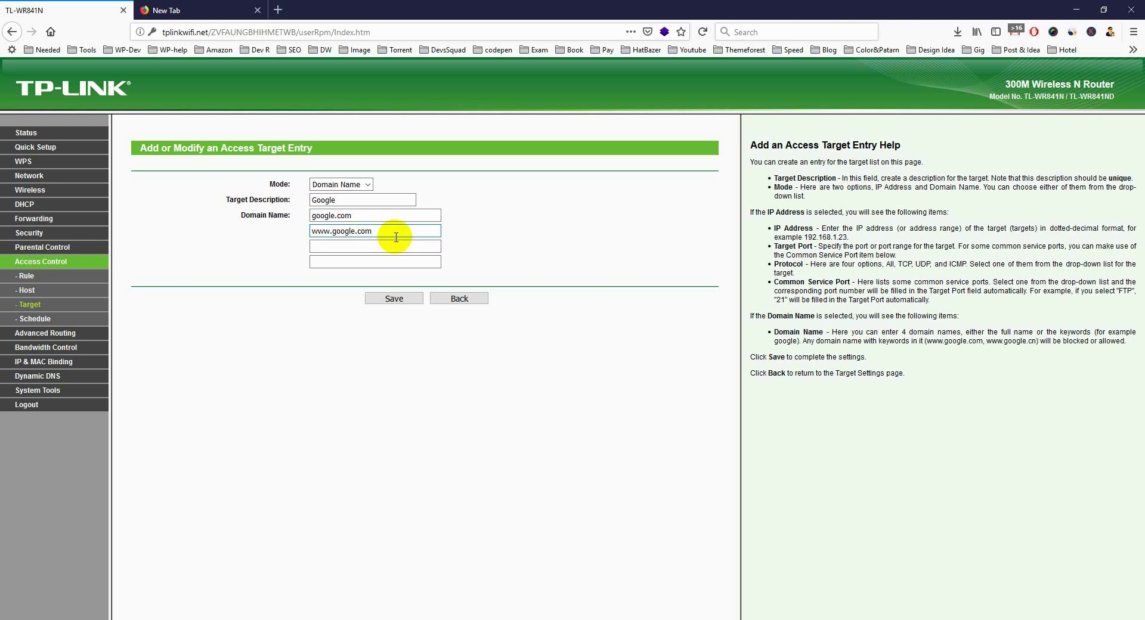
left_click_drag(353, 215, 7, 218)
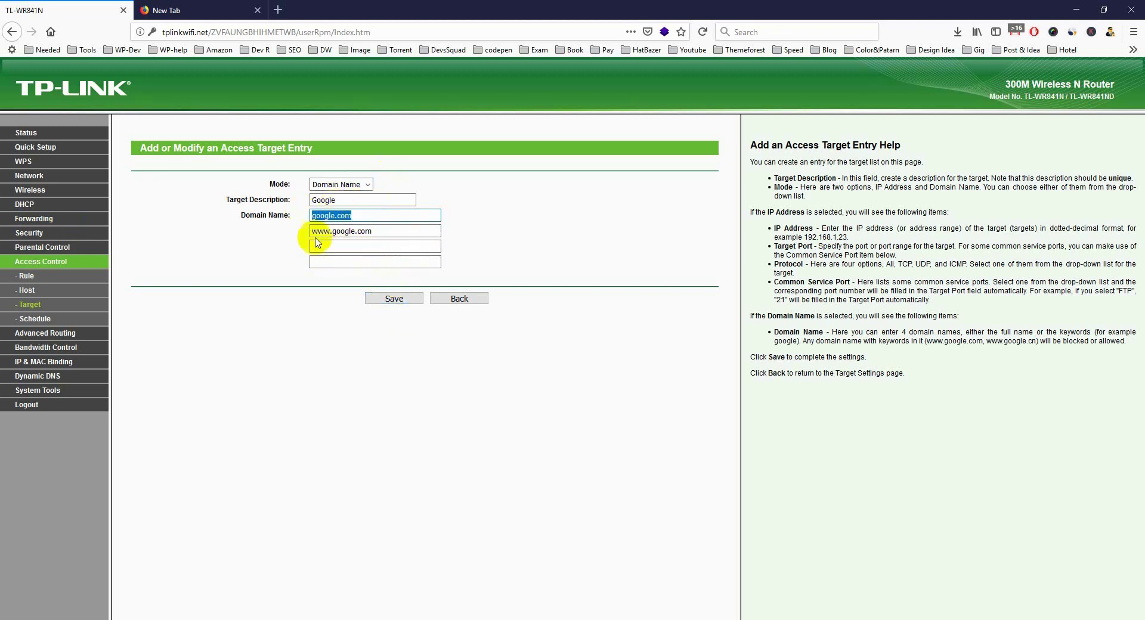
left_click(385, 303)
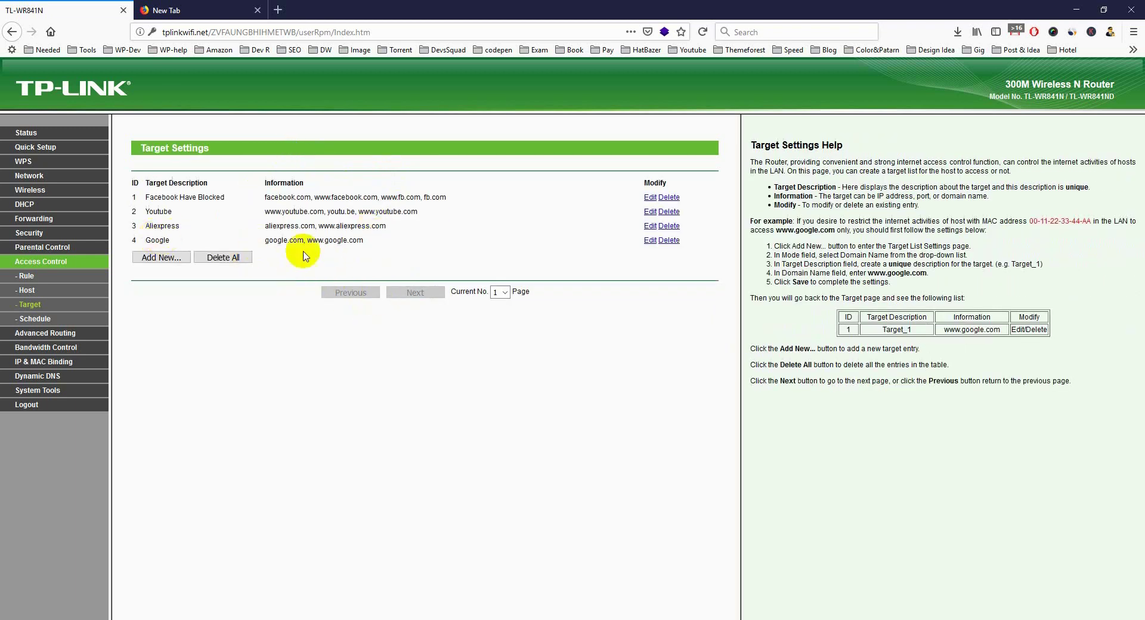
Add a new Access Control rule and type a rule name for the desktop Google block.
left_click(26, 276)
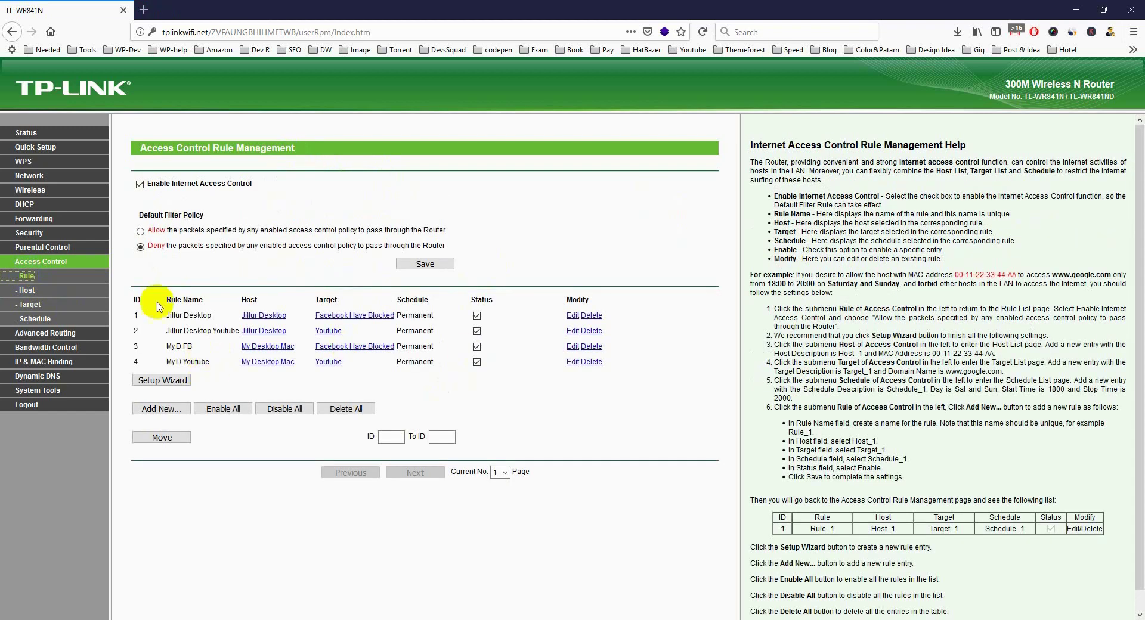
left_click(160, 409)
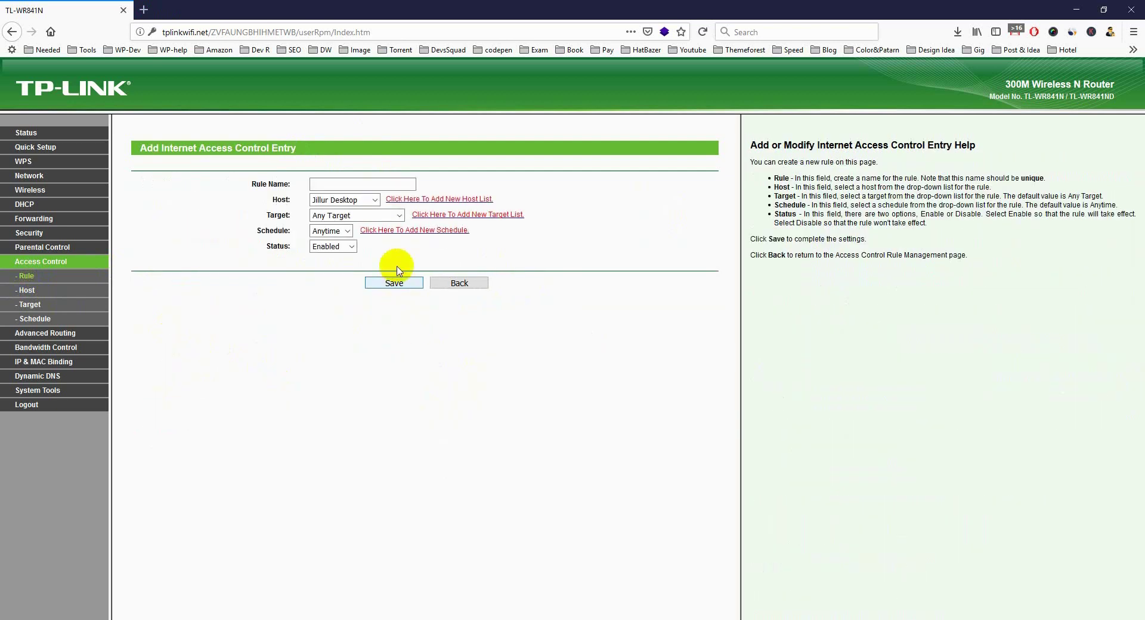
left_click(350, 184)
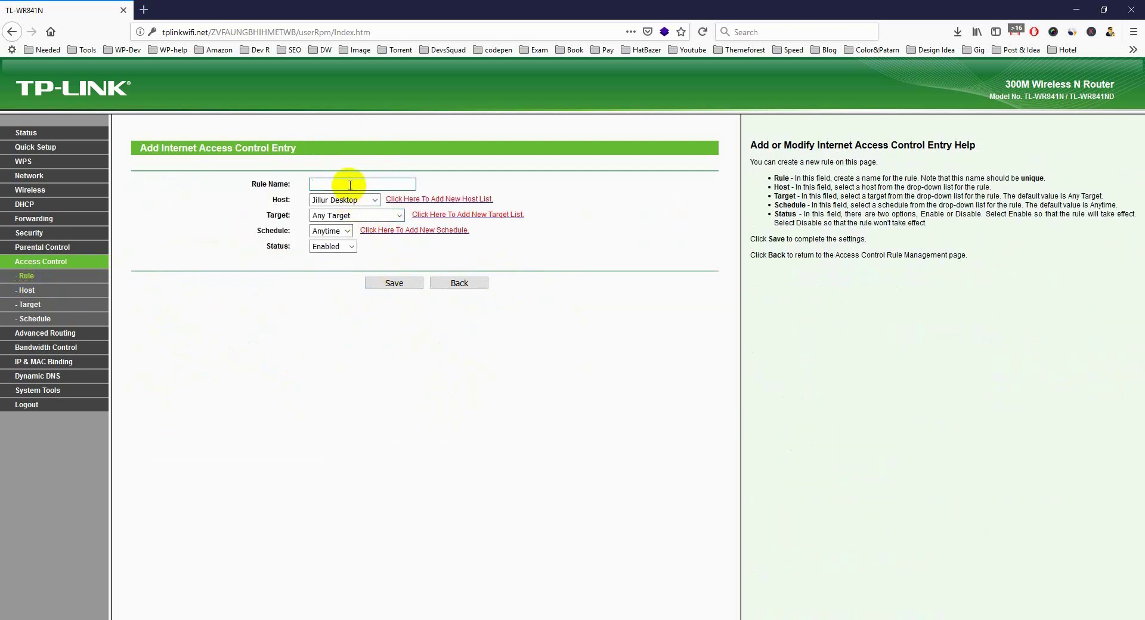
type("Jillur ")
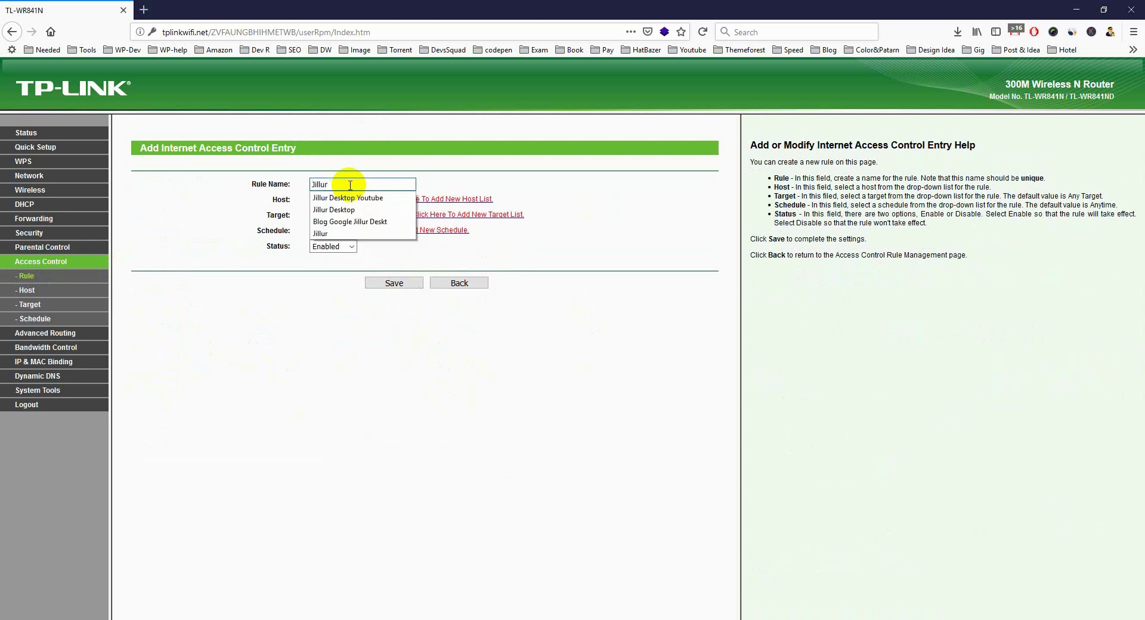
type("Desktop")
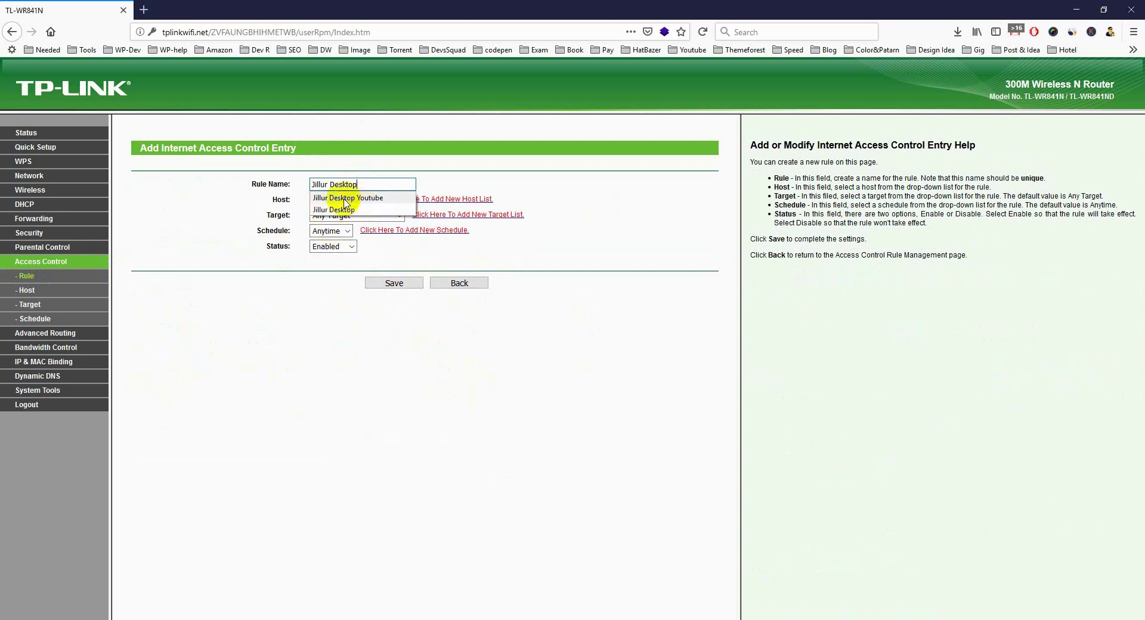
type(" Google")
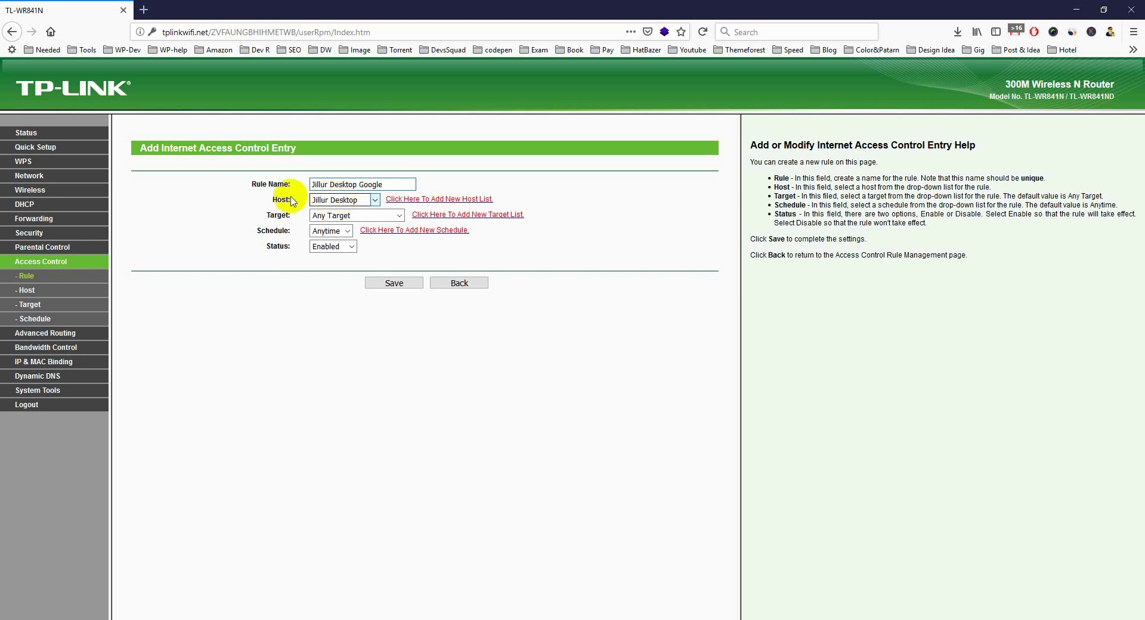
Set host My Desktop Mac, target Google, schedule Anytime, status Enabled, and save the rule.
left_click(343, 199)
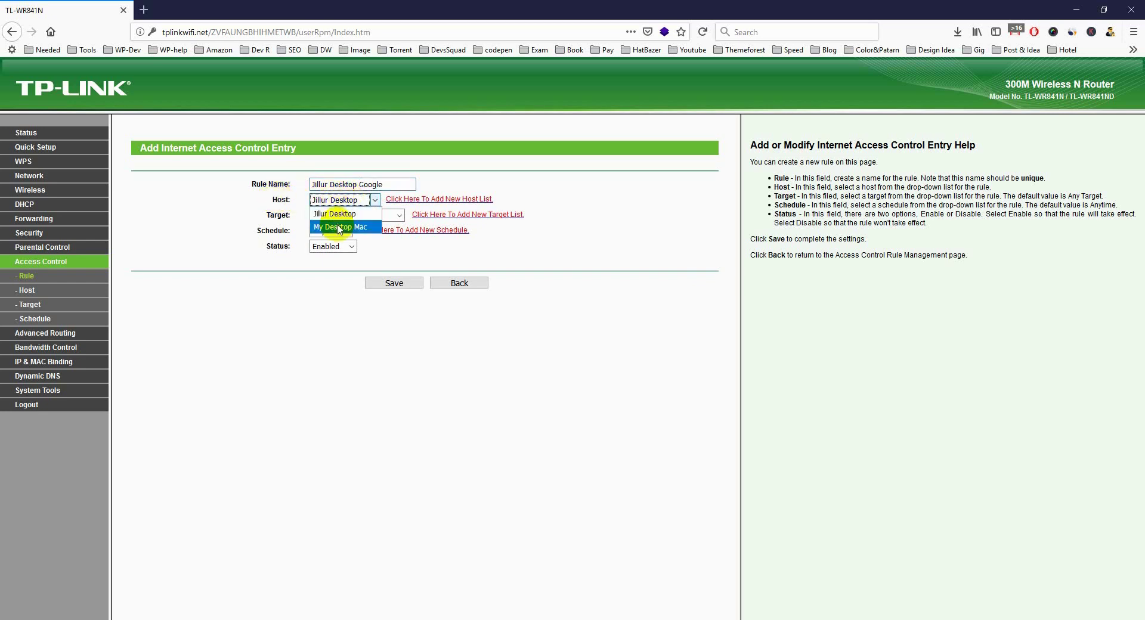
left_click(340, 227)
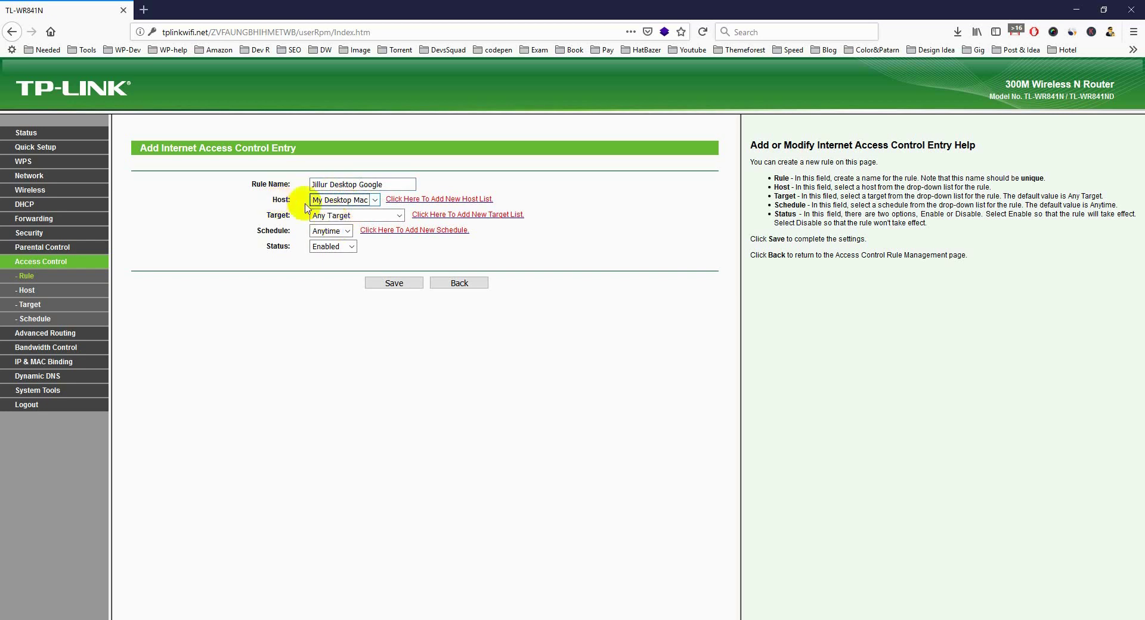
left_click(365, 200)
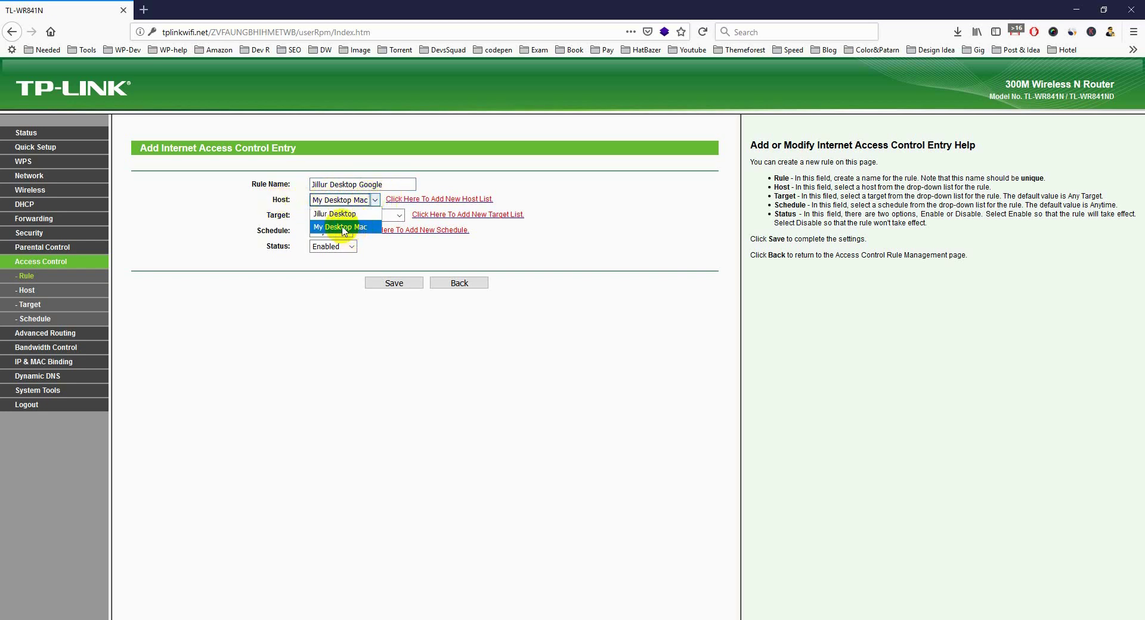
left_click(344, 229)
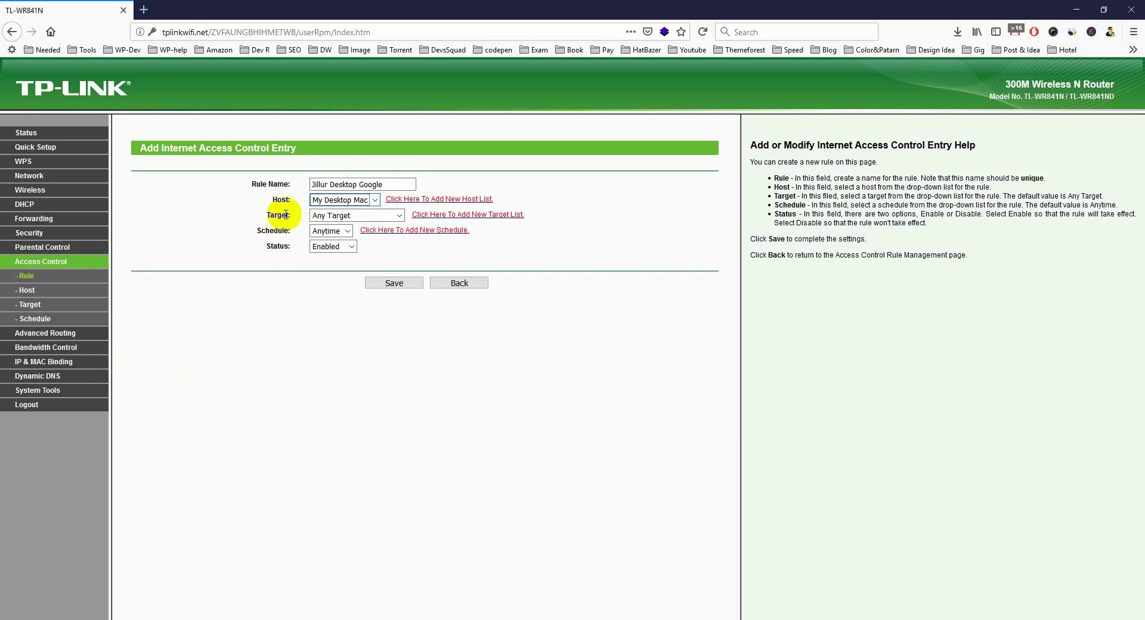
left_click(327, 216)
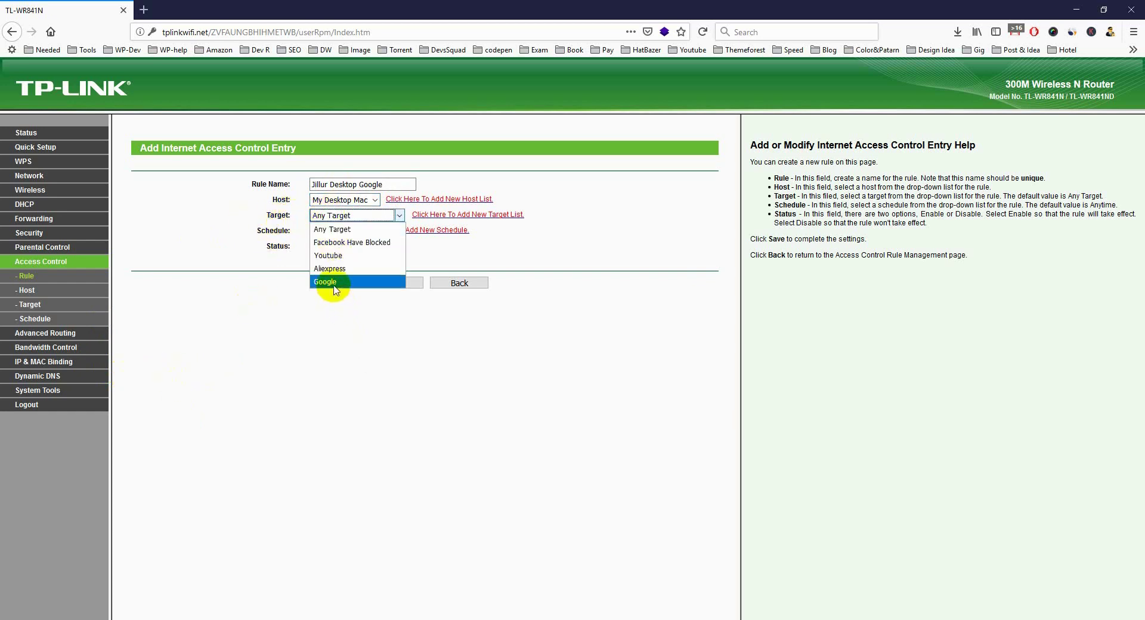
left_click(335, 290)
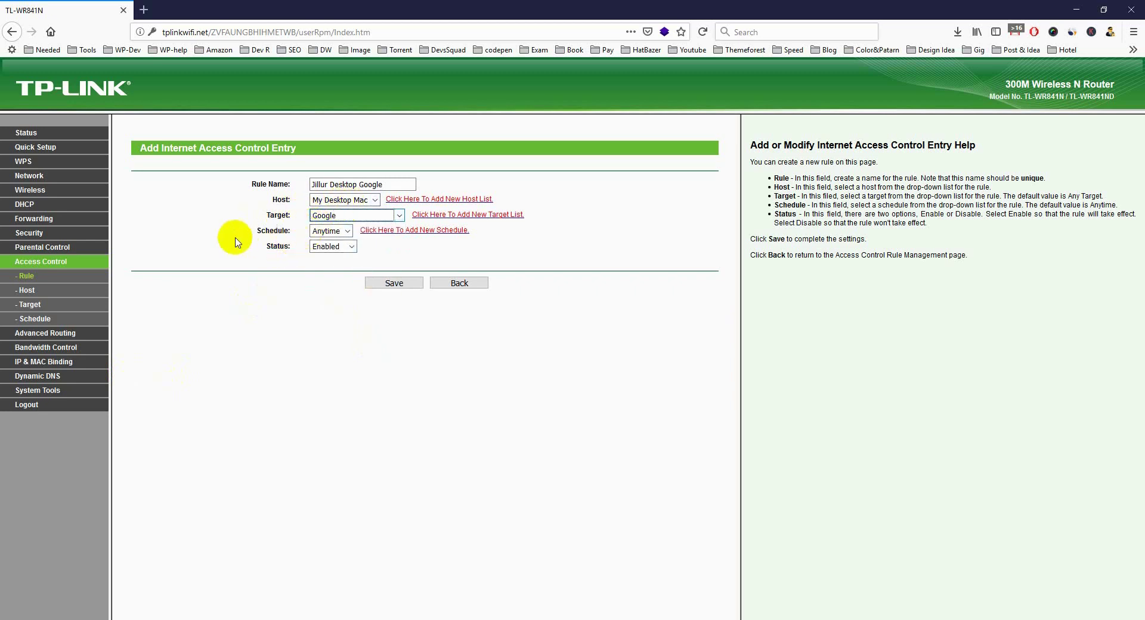
left_click(325, 231)
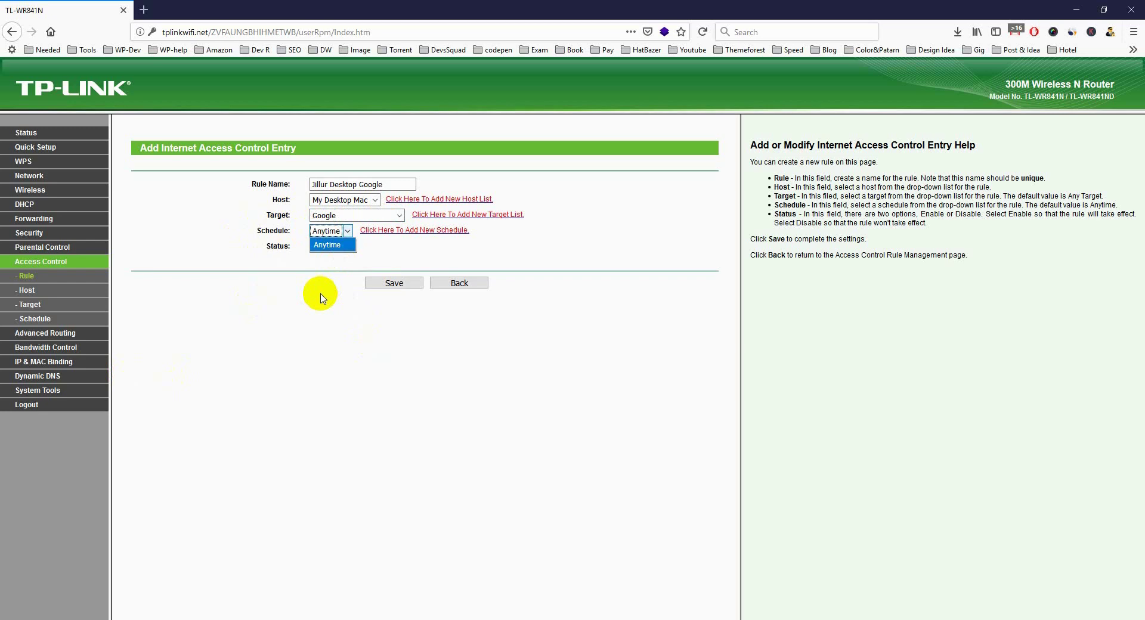
left_click(320, 297)
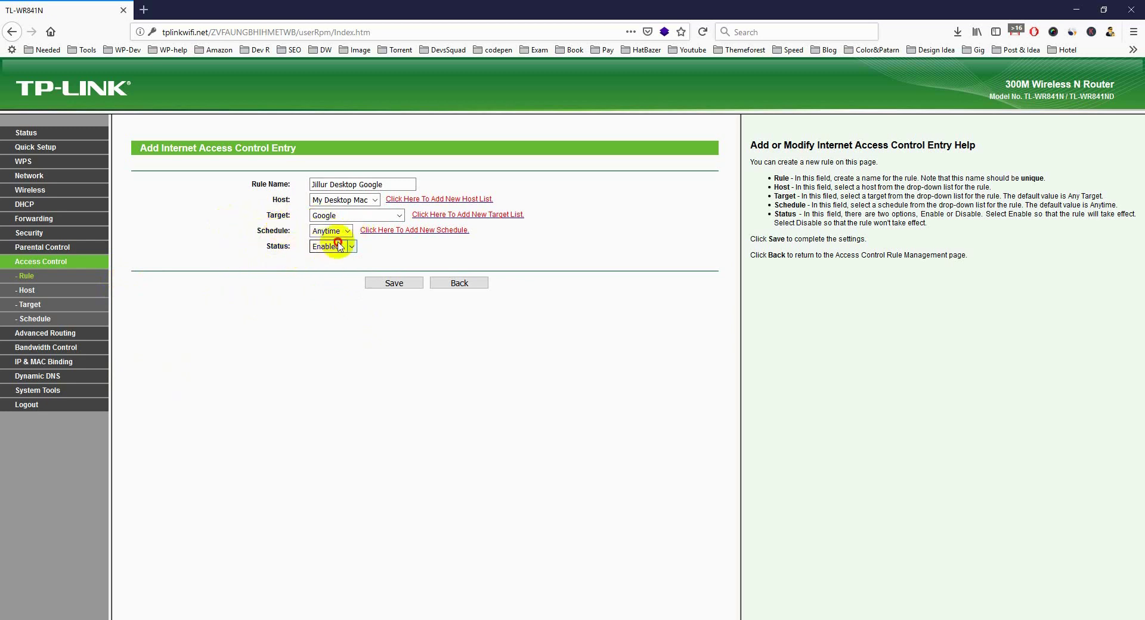
left_click(331, 247)
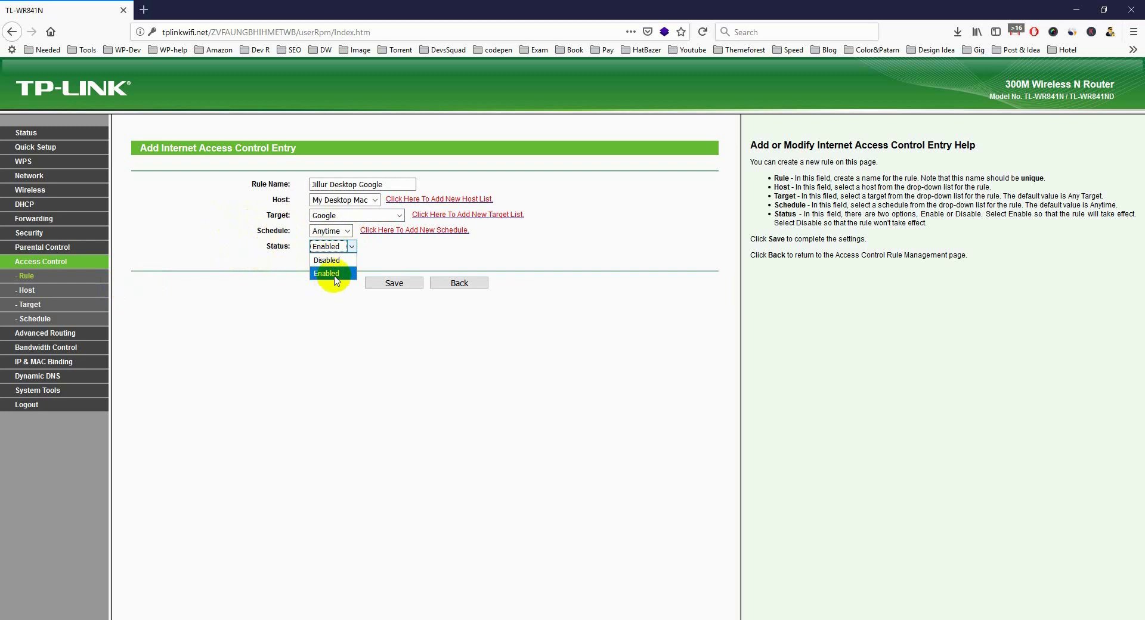
left_click(328, 274)
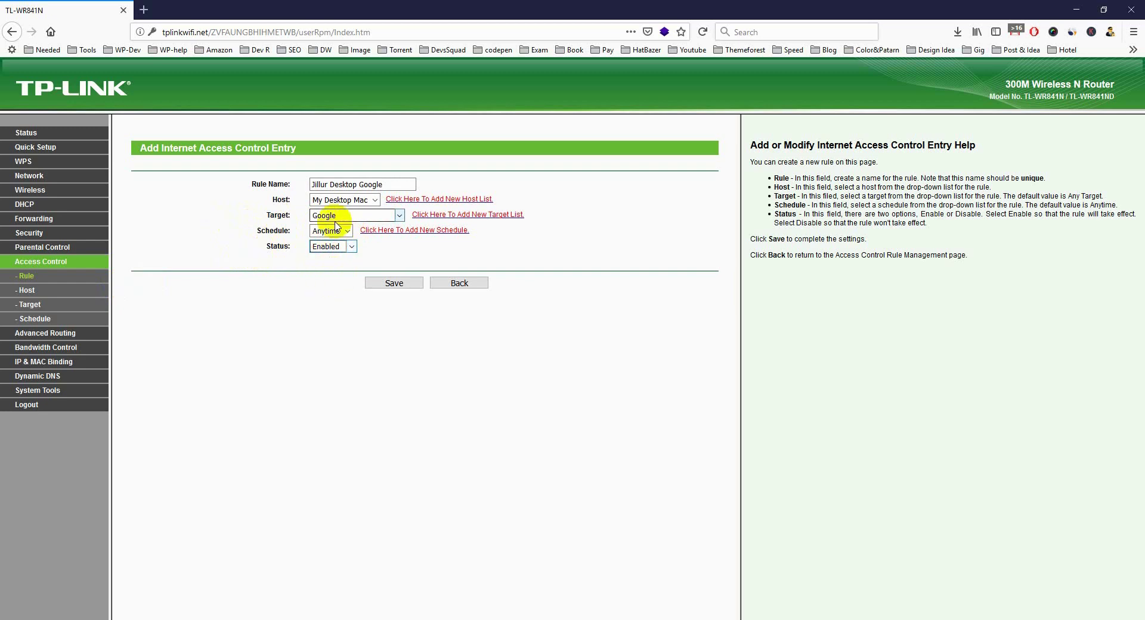
left_click(393, 283)
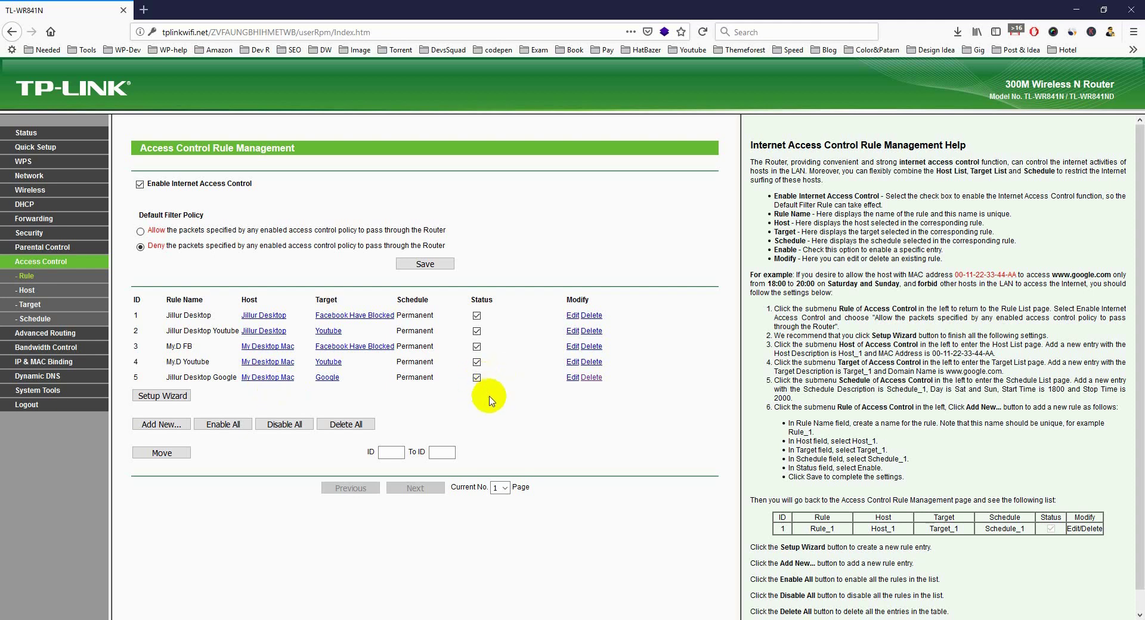
Test the Google block by loading google.com in a new private window, then check the Wi-Fi connection.
left_click(1134, 35)
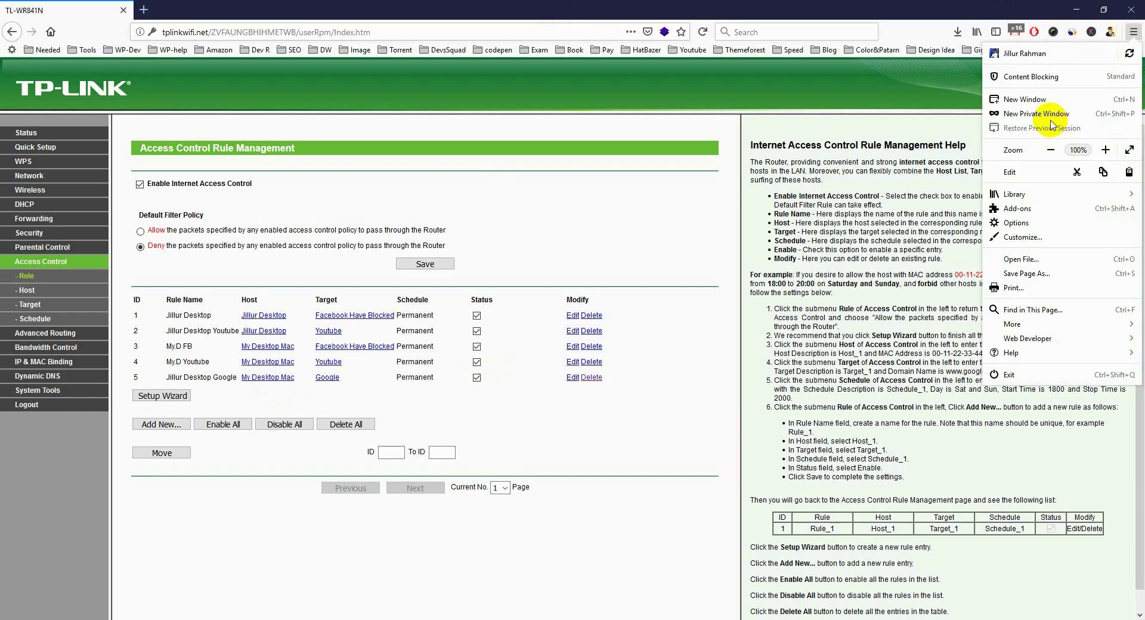
left_click(1038, 116)
type("g")
key("Return")
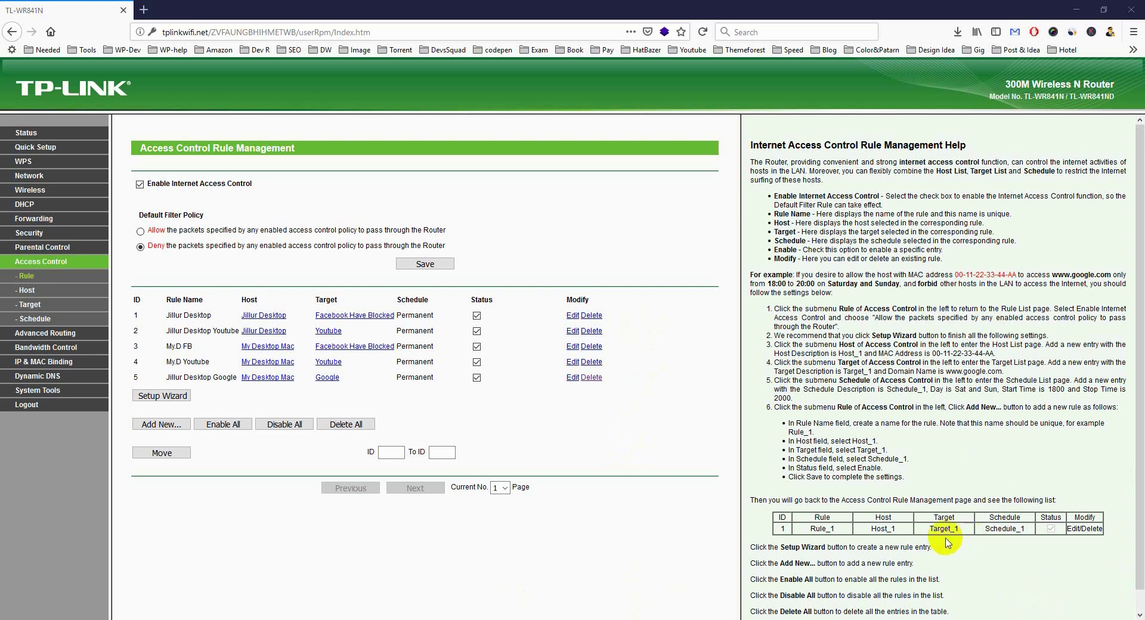
left_click(1032, 618)
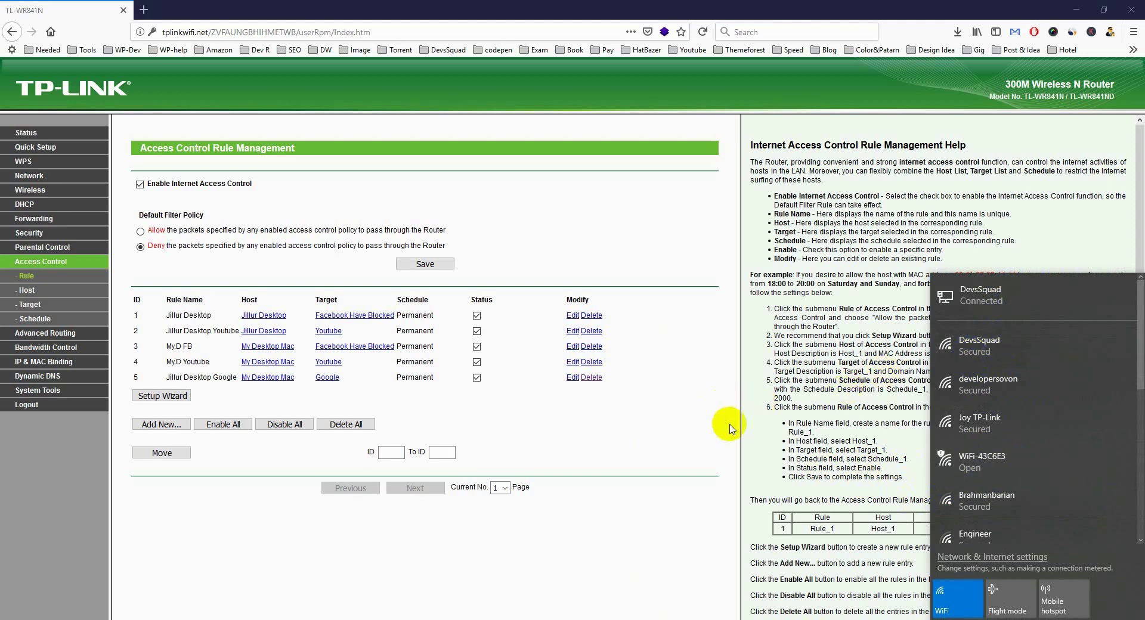
Confirm google.com fails in a new tab, then disable rule 5 blocking Google for My Desktop Mac.
left_click(829, 371)
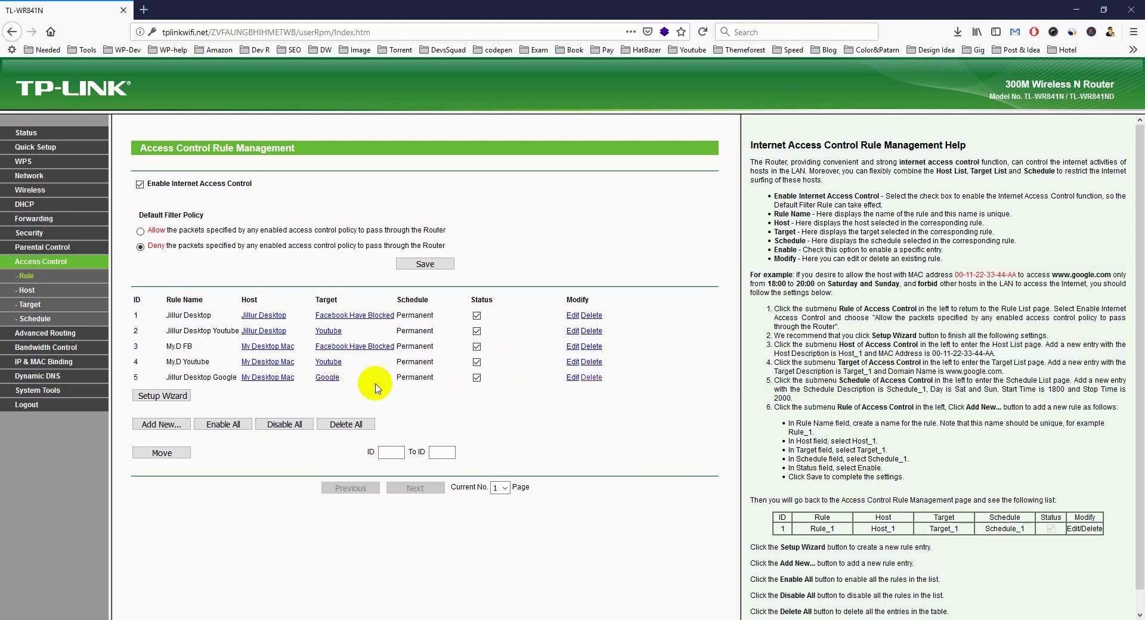
left_click(145, 9)
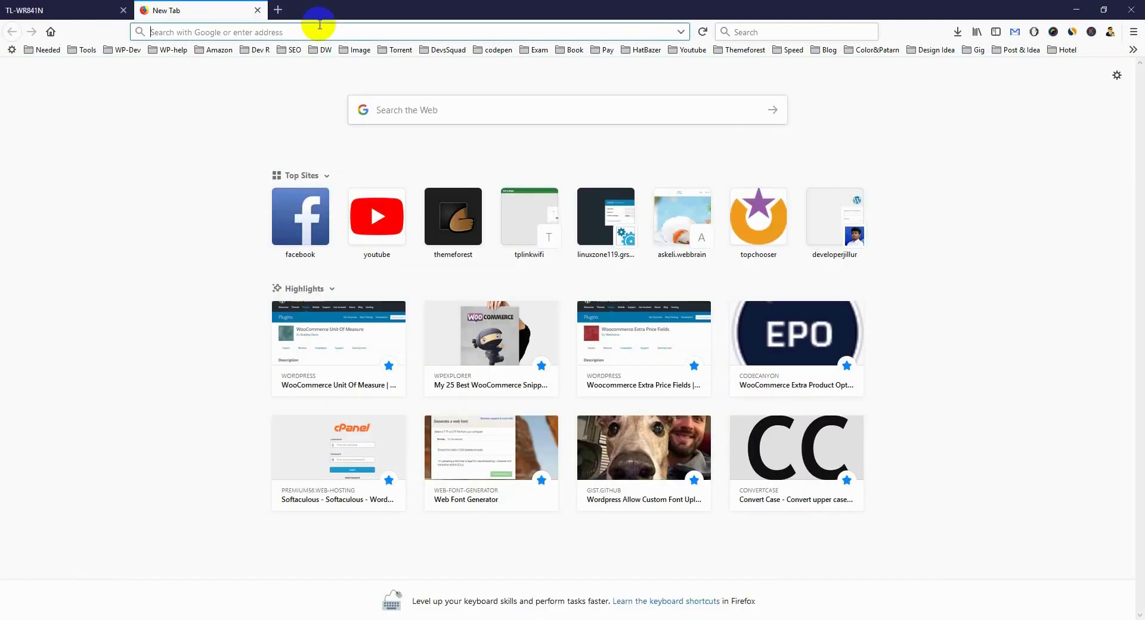
type("google.com")
key("Return")
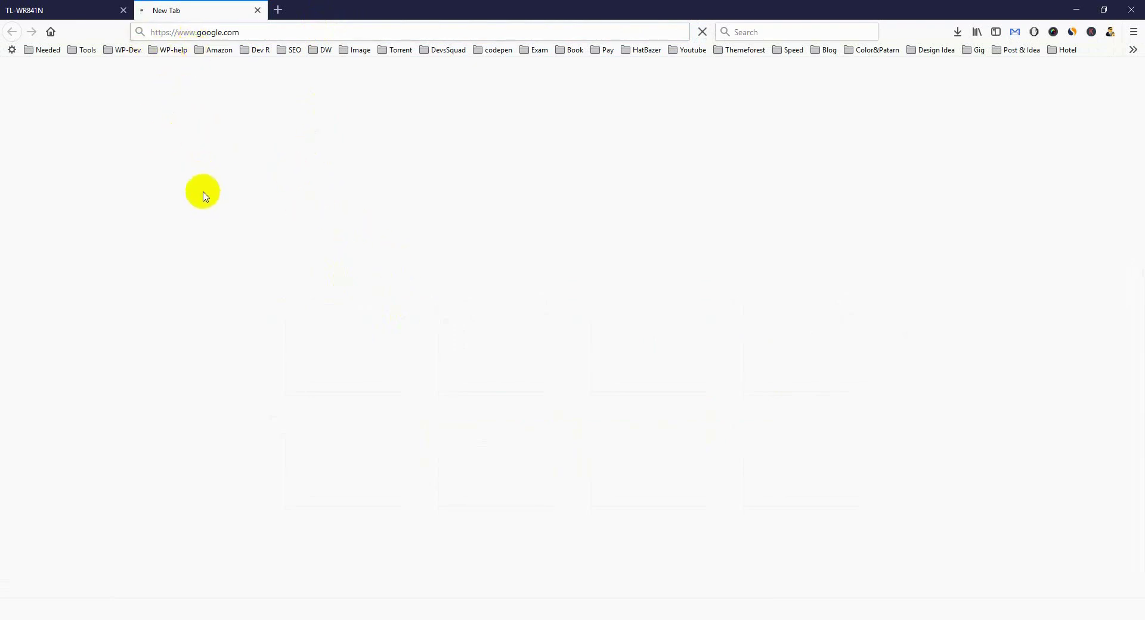
left_click(73, 10)
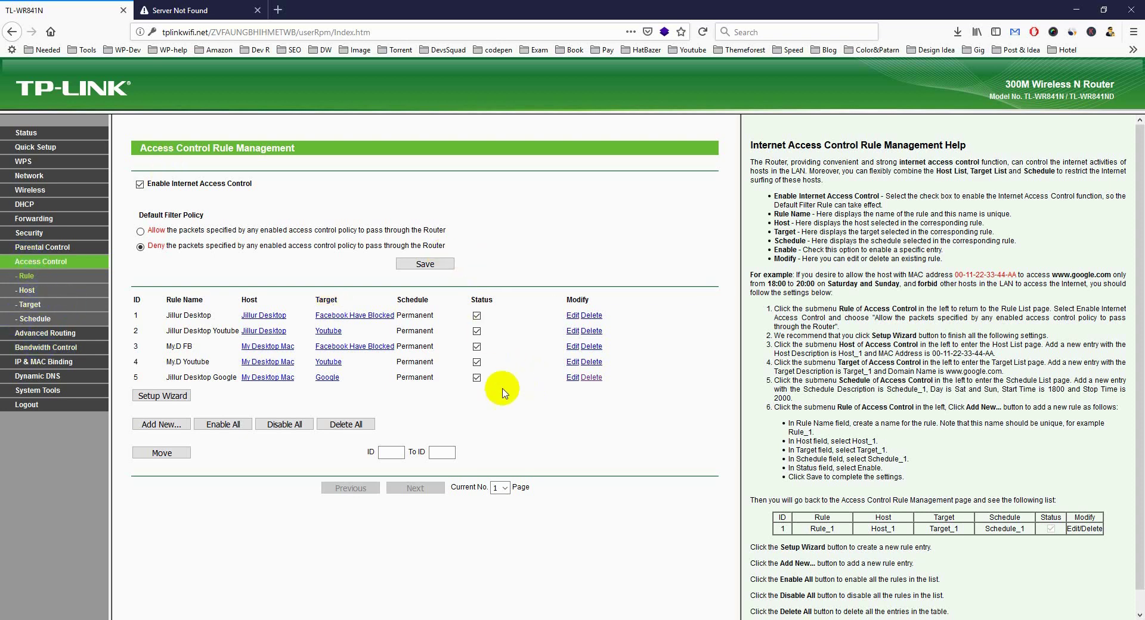
left_click(477, 378)
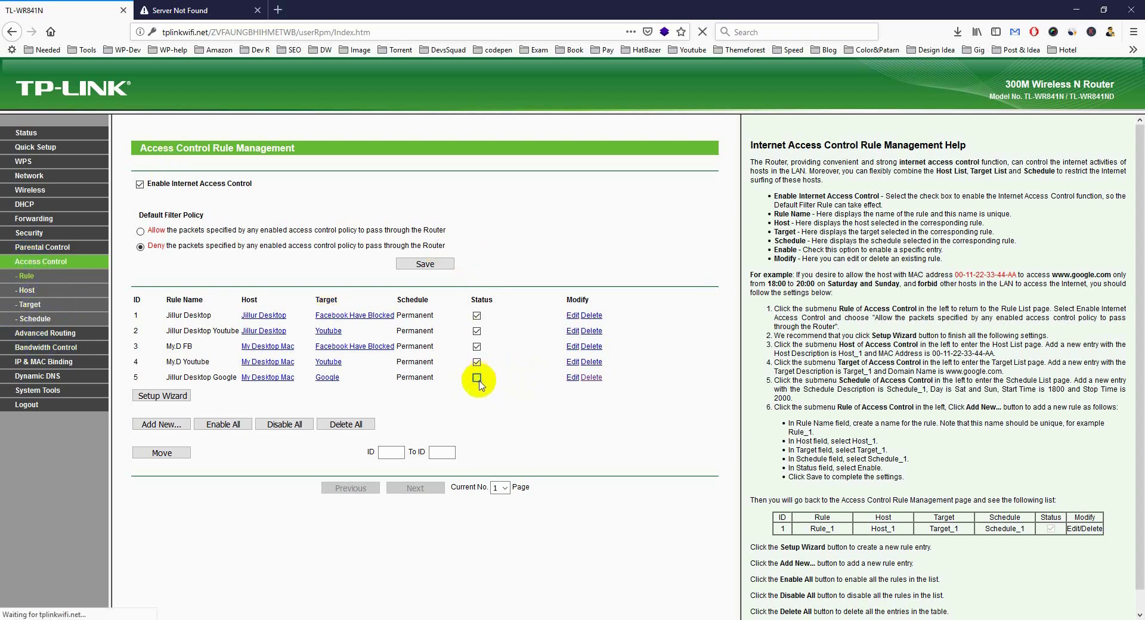